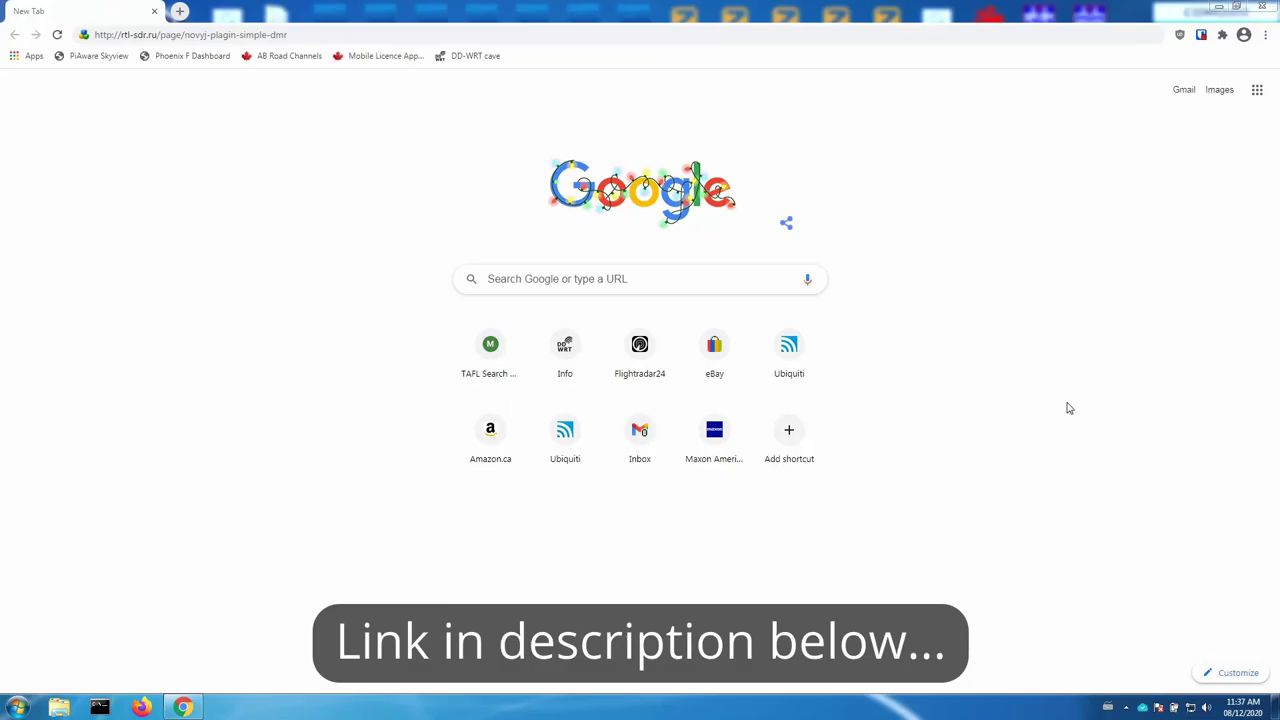
- Enter the rtl-sdr.ru Simple DMR plugin page address in a new Chrome tab
{"action": "left_click", "coordinate": [308, 34]}
- Load the Simple DMR page, dismiss the translation prompt, and download dmr (1).zip
{"action": "key", "text": "Return"}
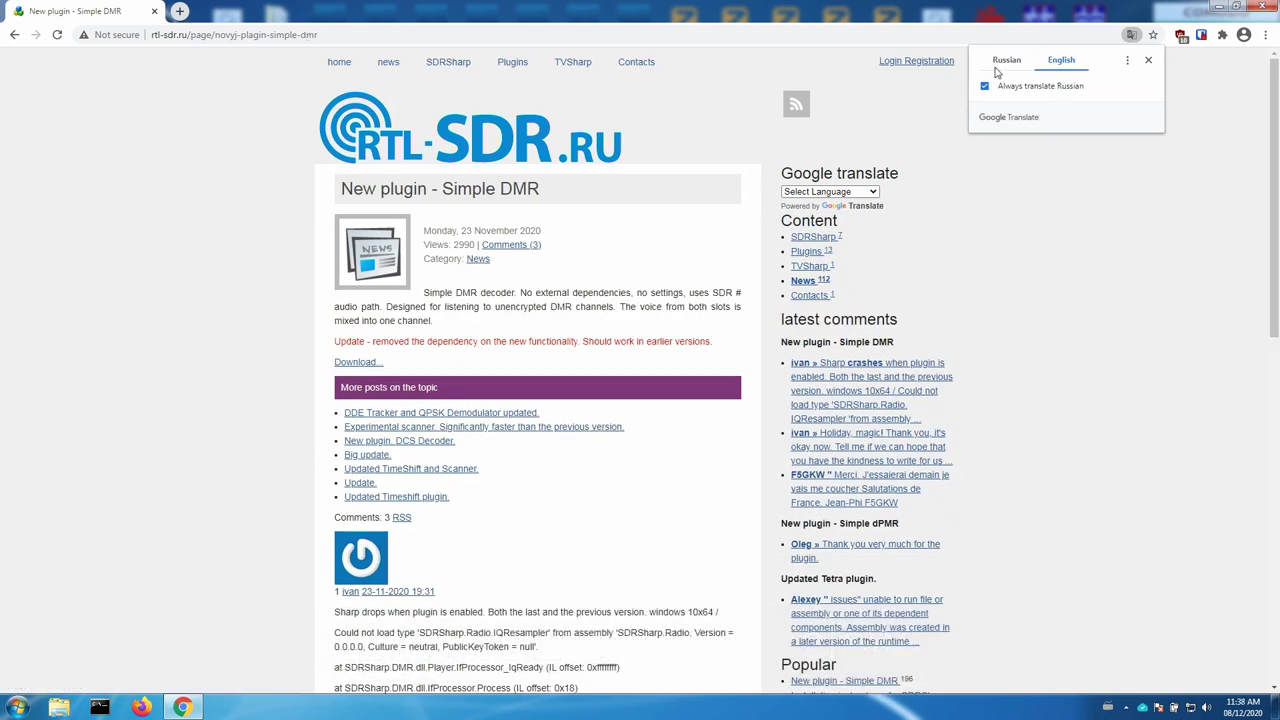
{"action": "left_click", "coordinate": [1148, 61]}
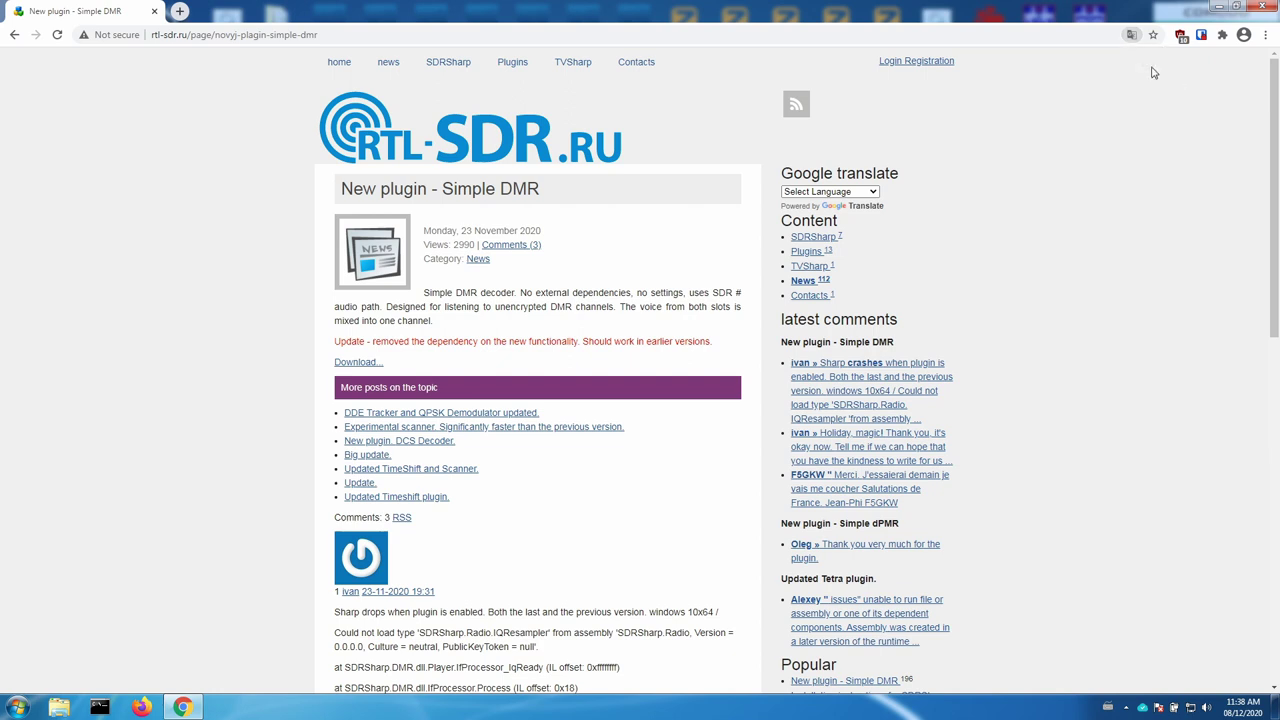
{"action": "left_click", "coordinate": [370, 368]}
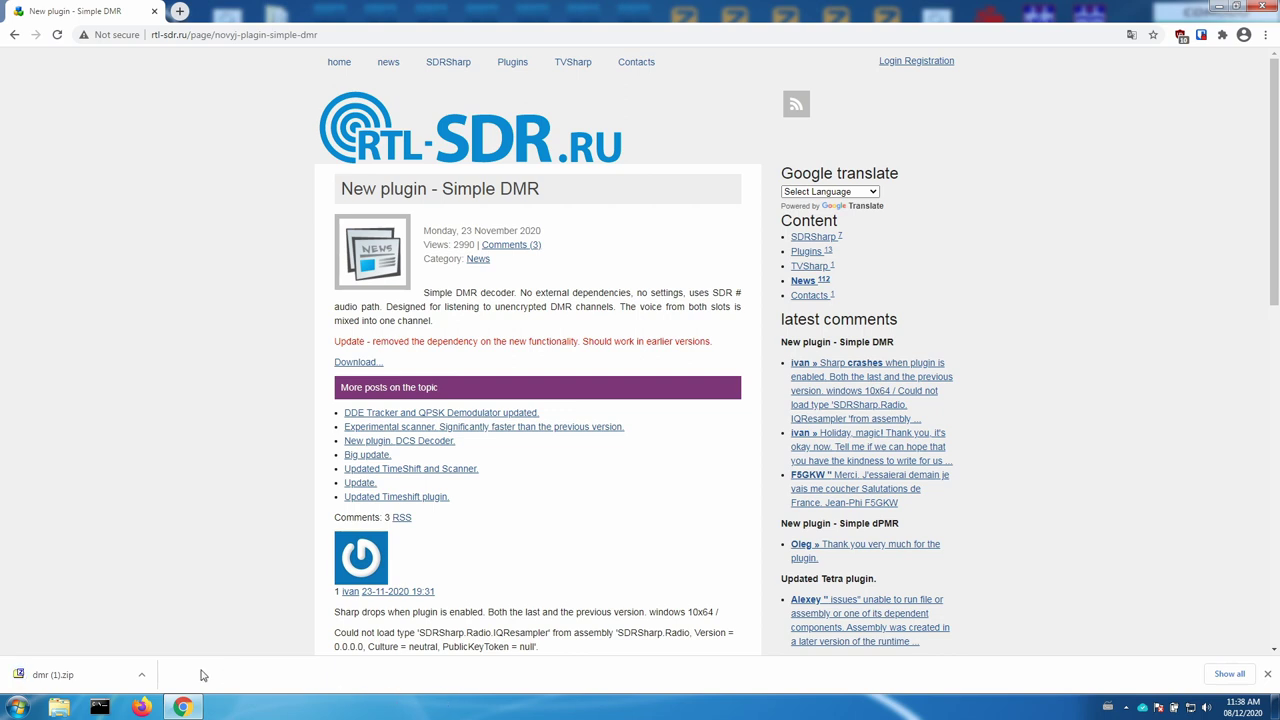
- Open dmr (1).zip in 7-Zip, browse Explorer to C:\SDRSharp, and open the archive's dmr folder
{"action": "left_click", "coordinate": [94, 676]}
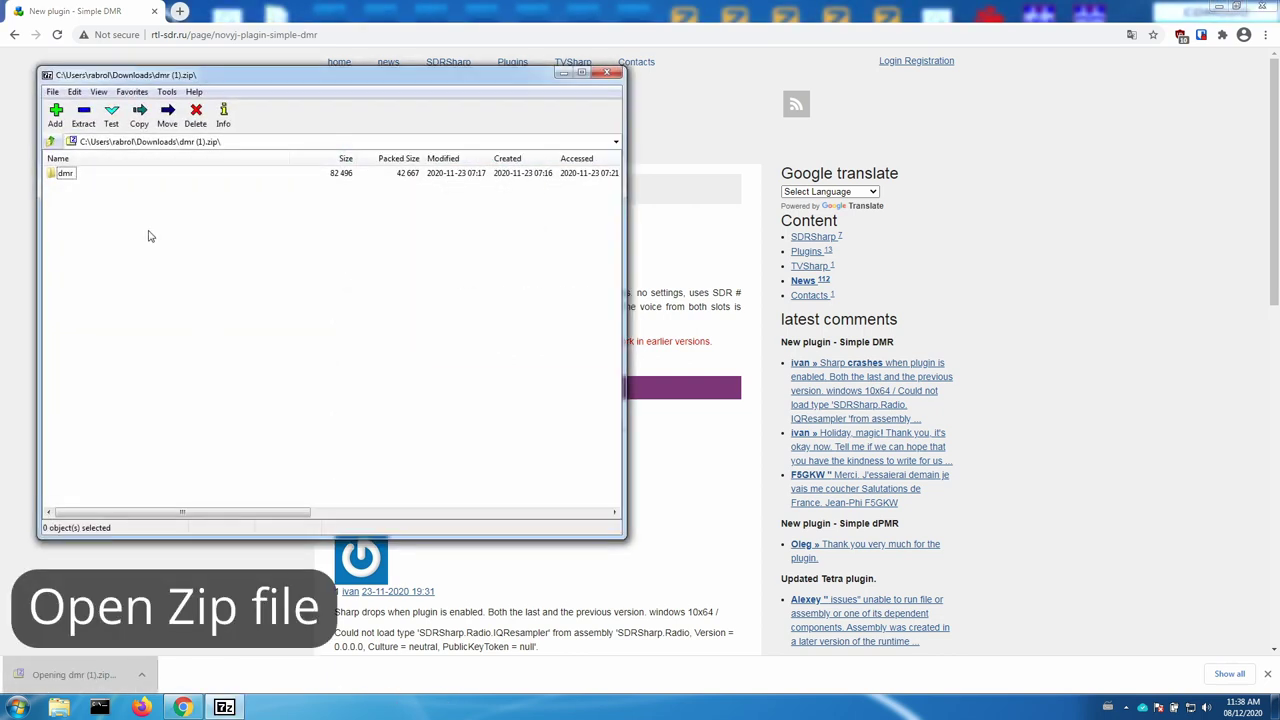
{"action": "left_click", "coordinate": [1265, 8]}
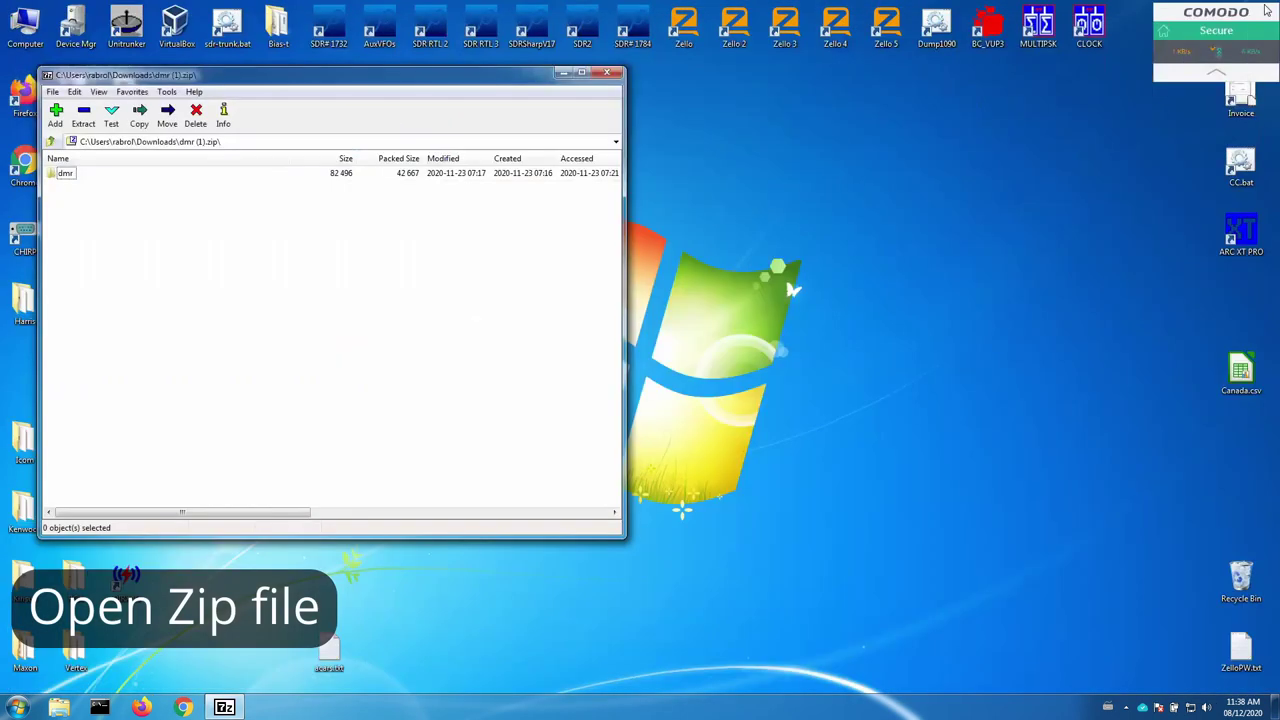
{"action": "left_click", "coordinate": [62, 706]}
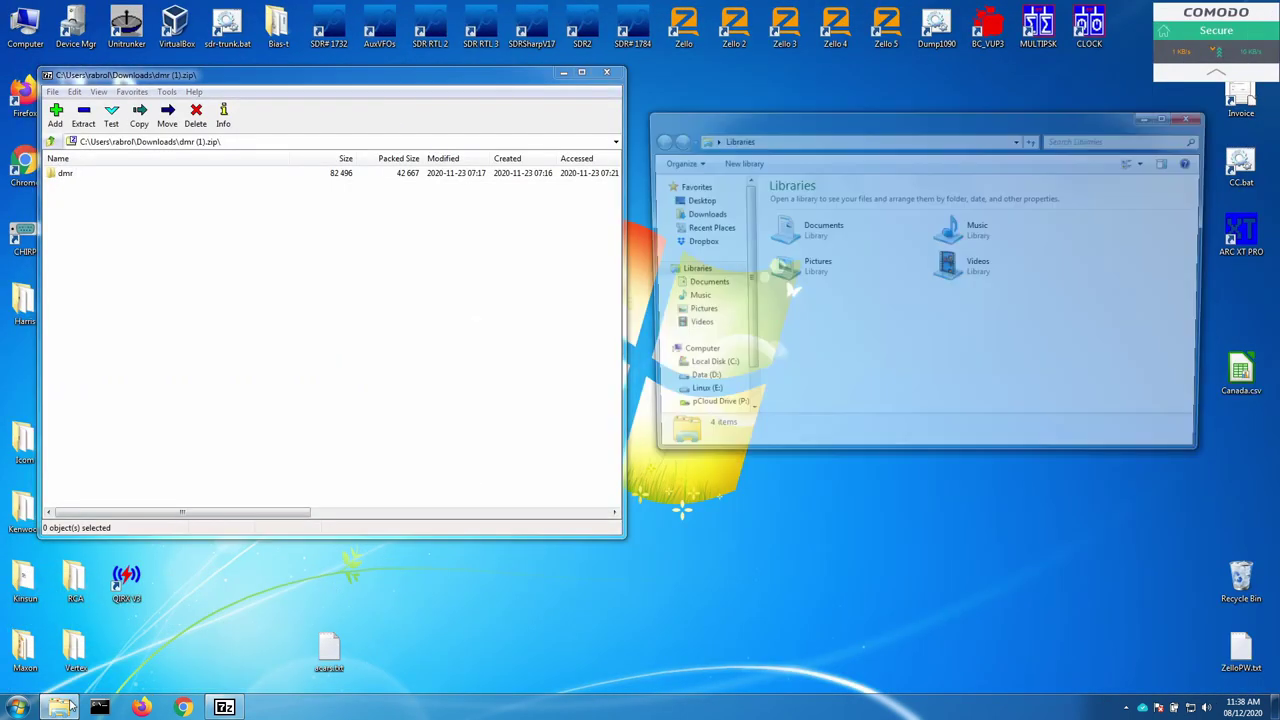
{"action": "left_click", "coordinate": [718, 369]}
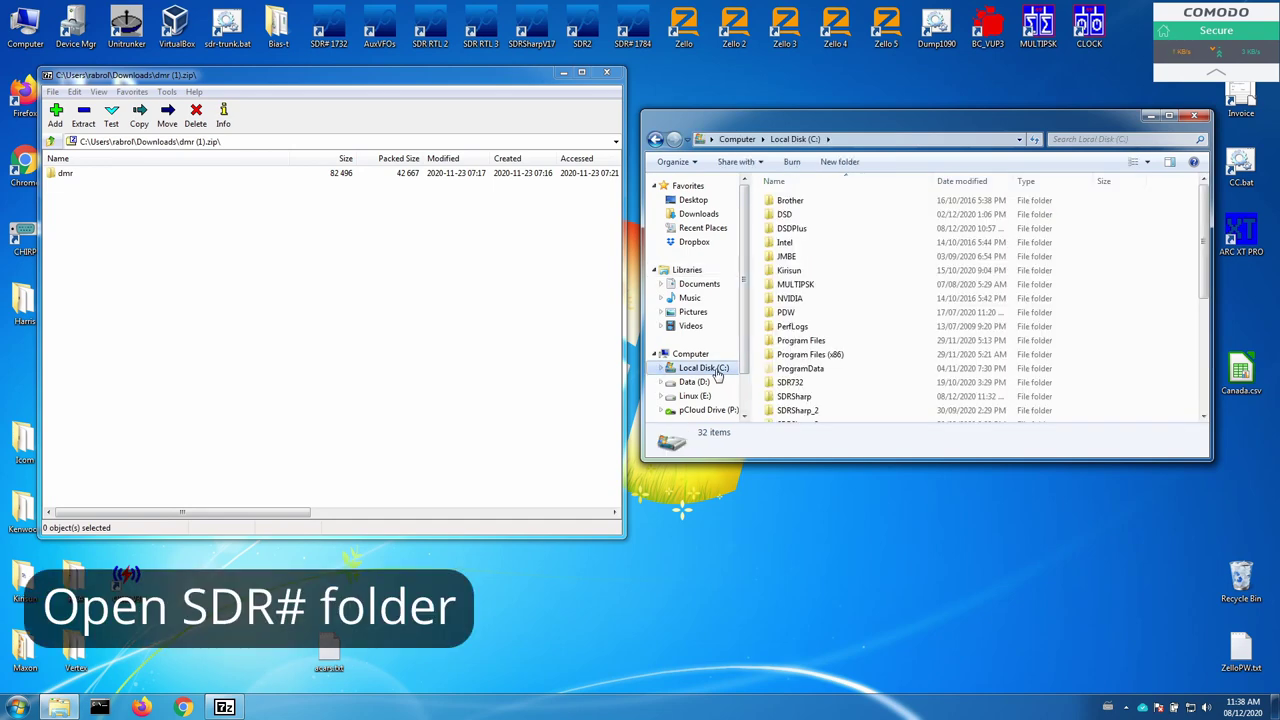
{"action": "double_click", "coordinate": [795, 397]}
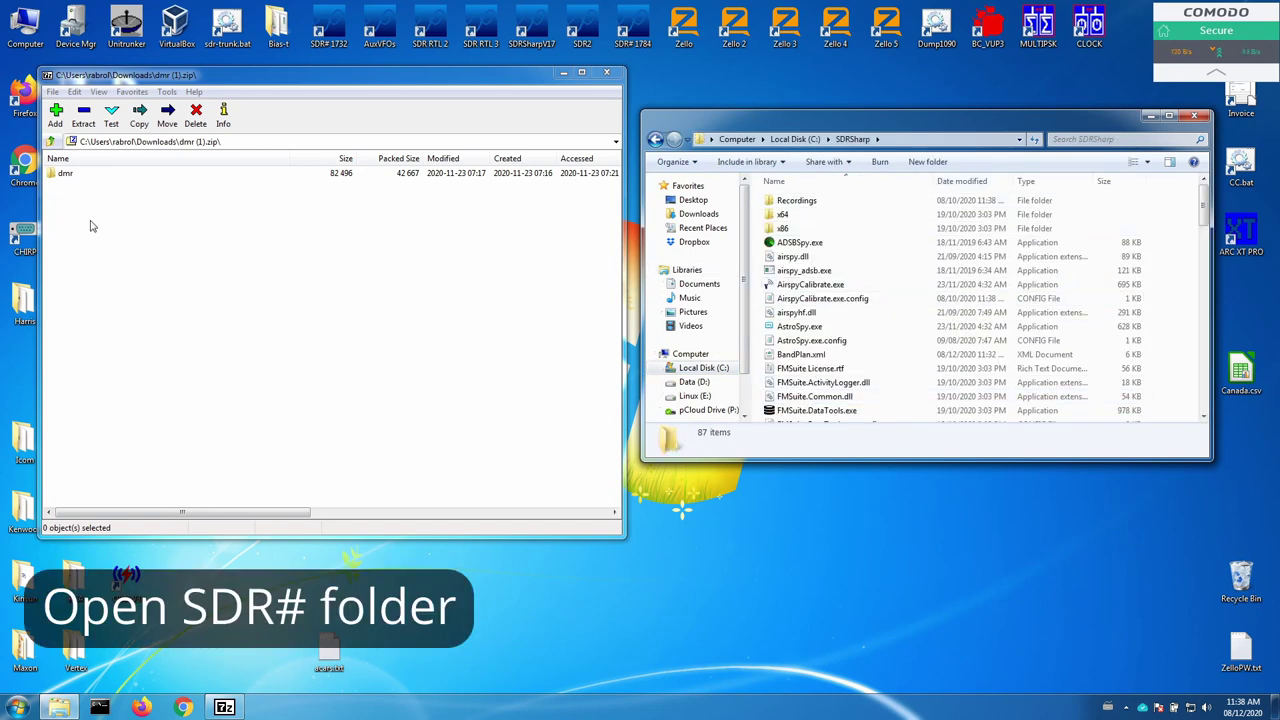
{"action": "double_click", "coordinate": [62, 174]}
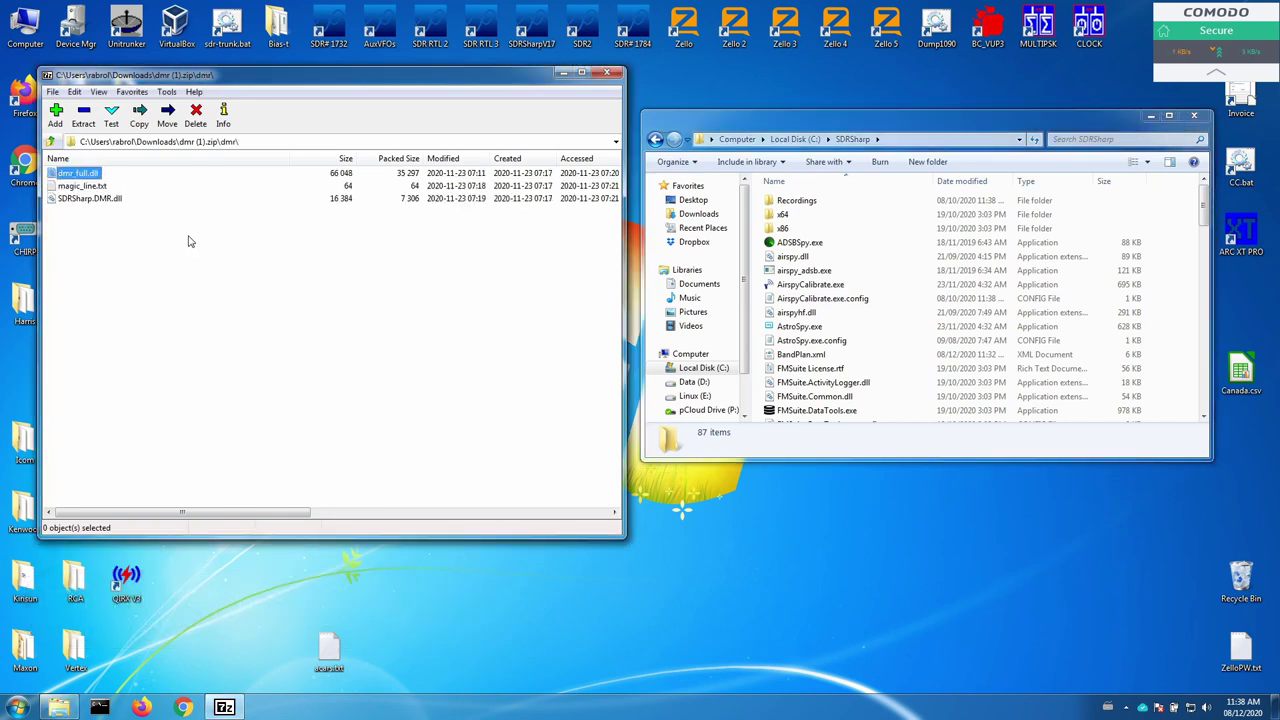
- Copy SDRSharp.DMR.dll and dmr_full.dll into C:\SDRSharp, then open magic_line.txt
{"action": "left_click", "coordinate": [90, 198]}
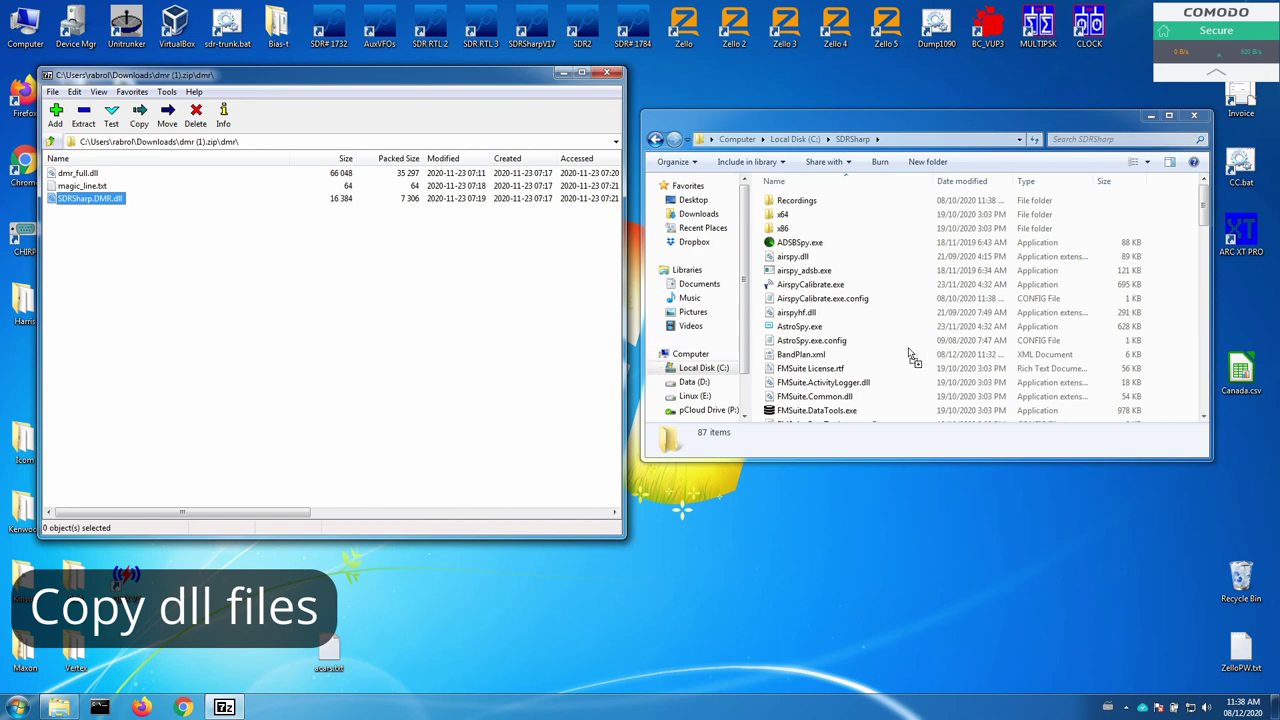
{"action": "left_click_drag", "start_coordinate": [912, 358], "coordinate": [912, 360]}
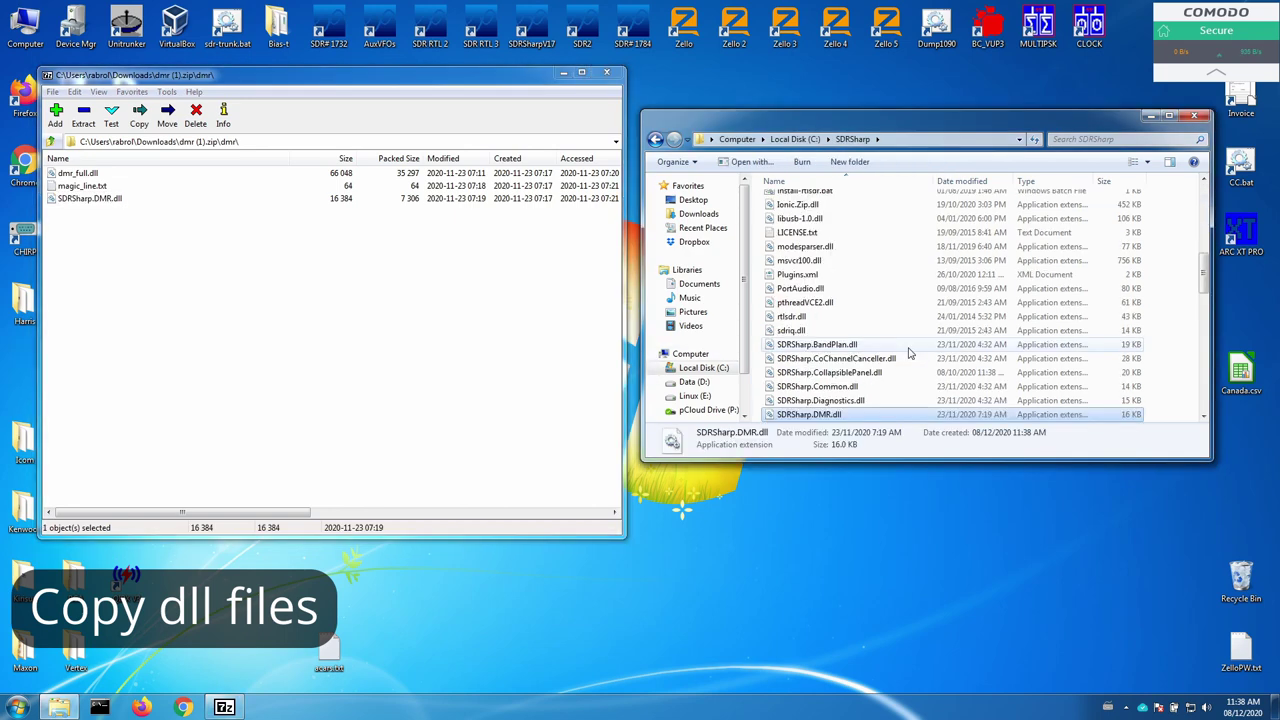
{"action": "left_click", "coordinate": [90, 174]}
{"action": "left_click_drag", "start_coordinate": [632, 232], "coordinate": [882, 247]}
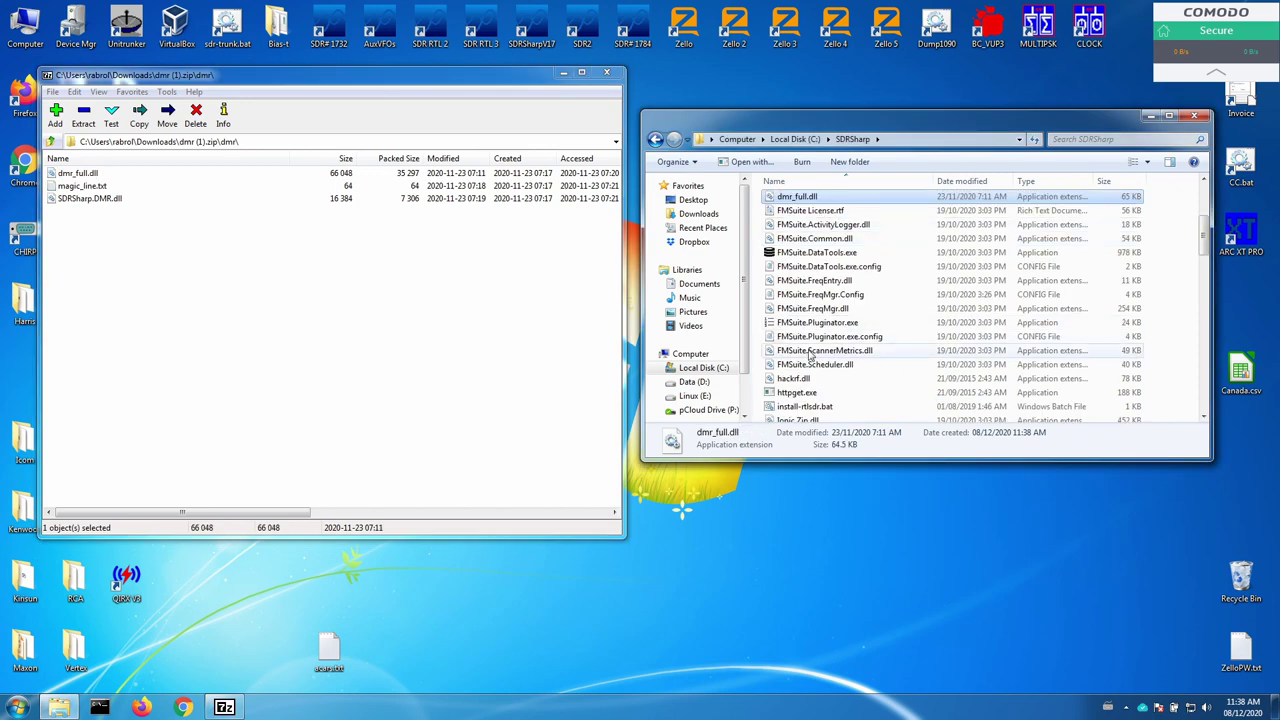
{"action": "double_click", "coordinate": [84, 186]}
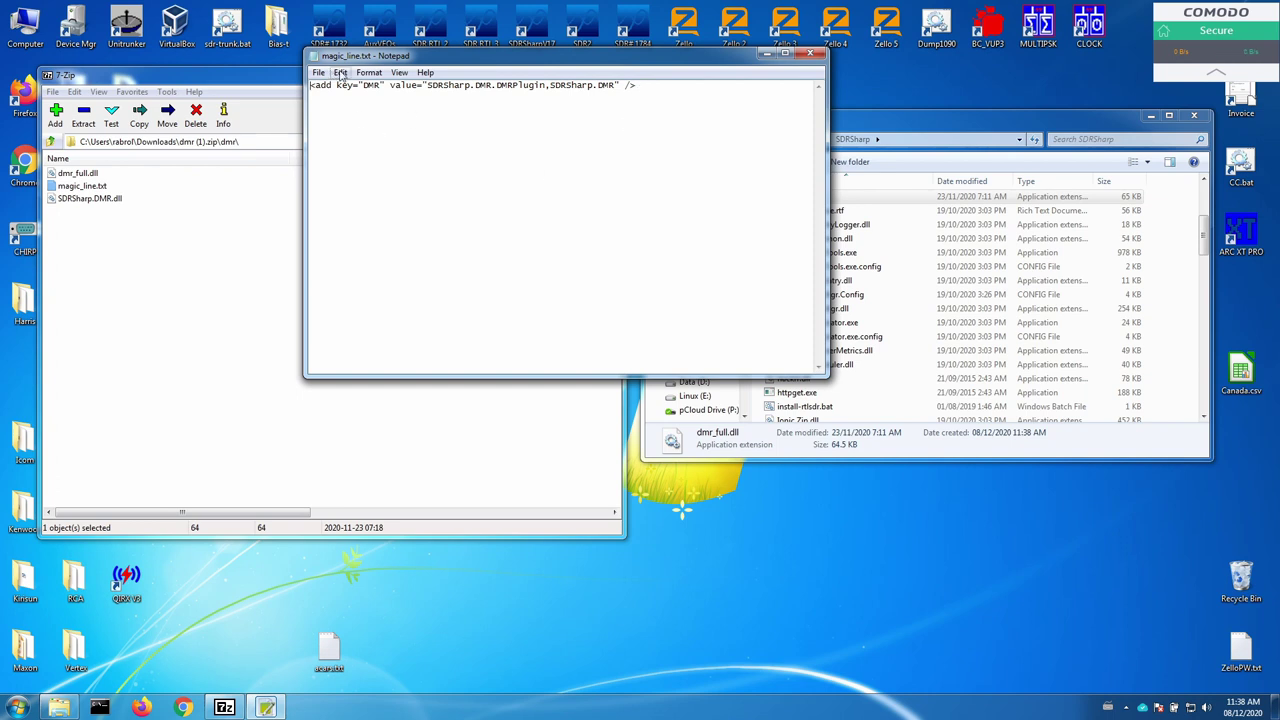
- Copy the add key DMR plugin line from magic_line.txt and close Notepad
{"action": "left_click_drag", "start_coordinate": [645, 87], "coordinate": [359, 88]}
{"action": "left_click", "coordinate": [642, 87]}
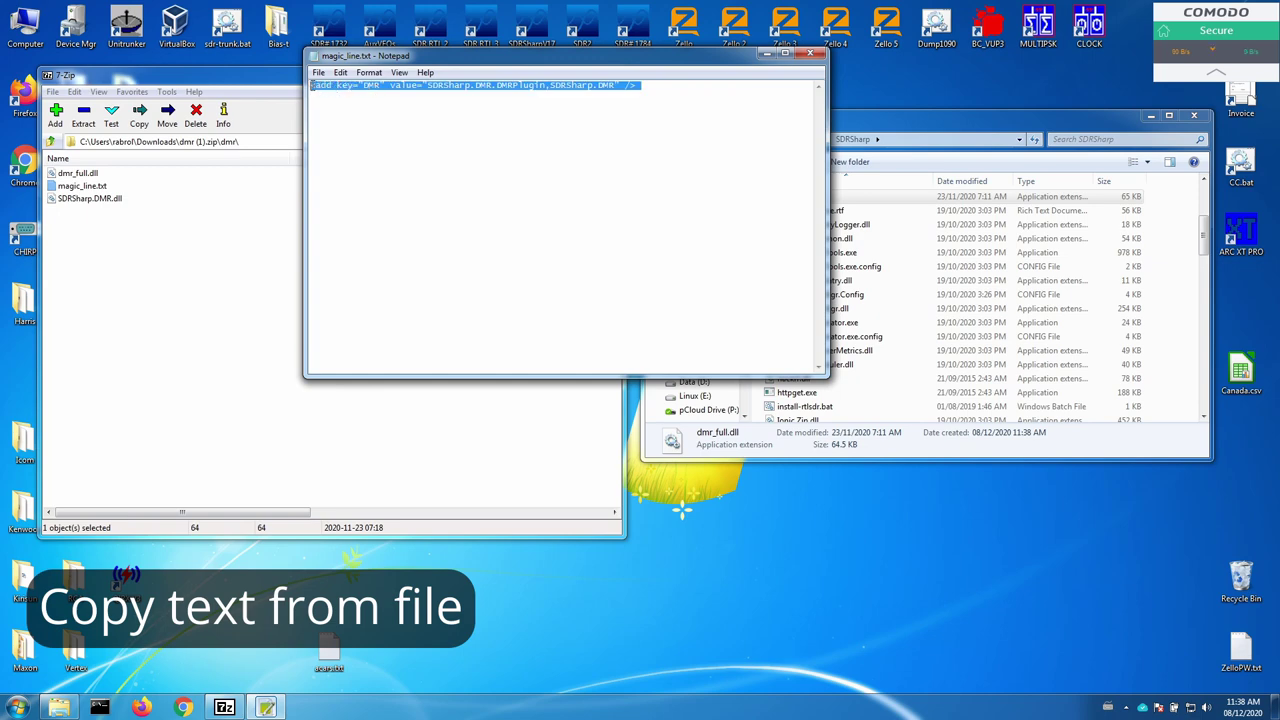
{"action": "left_click", "coordinate": [818, 55]}
{"action": "left_click", "coordinate": [853, 321]}
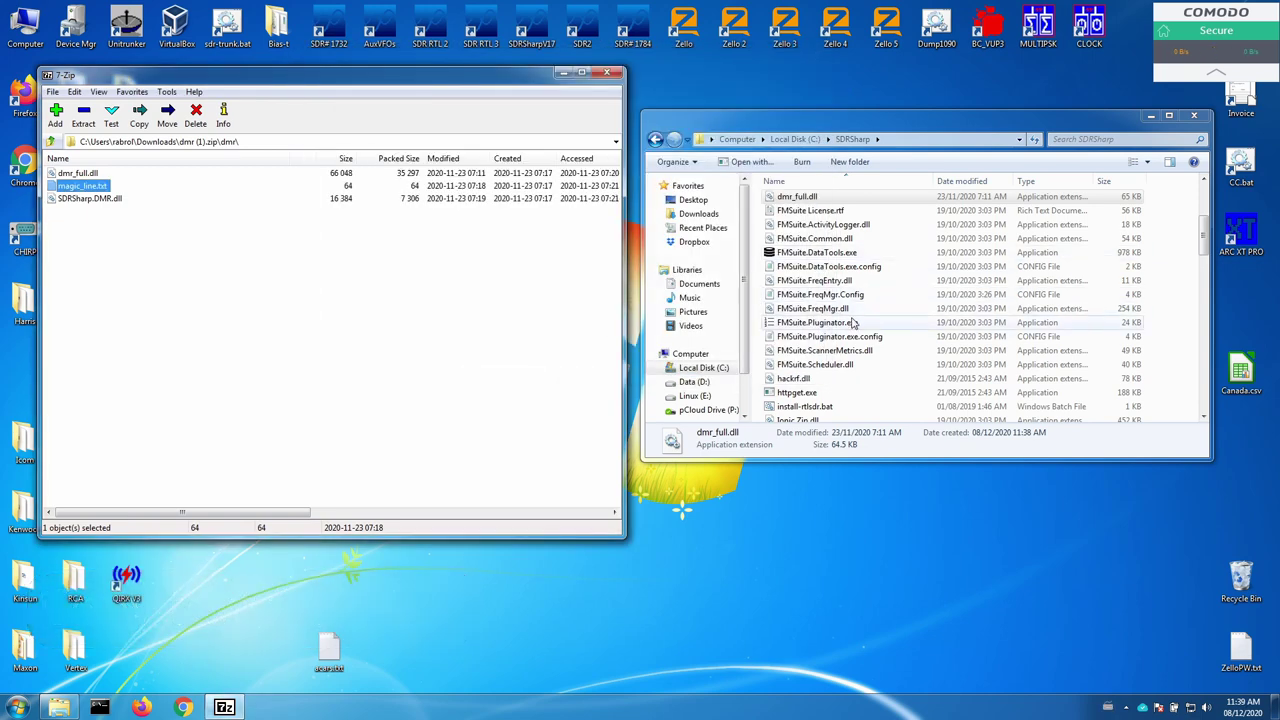
{"action": "scroll", "coordinate": [853, 320], "scroll_direction": "down", "scroll_amount": 2}
{"action": "scroll", "coordinate": [853, 320], "scroll_direction": "down", "scroll_amount": 8}
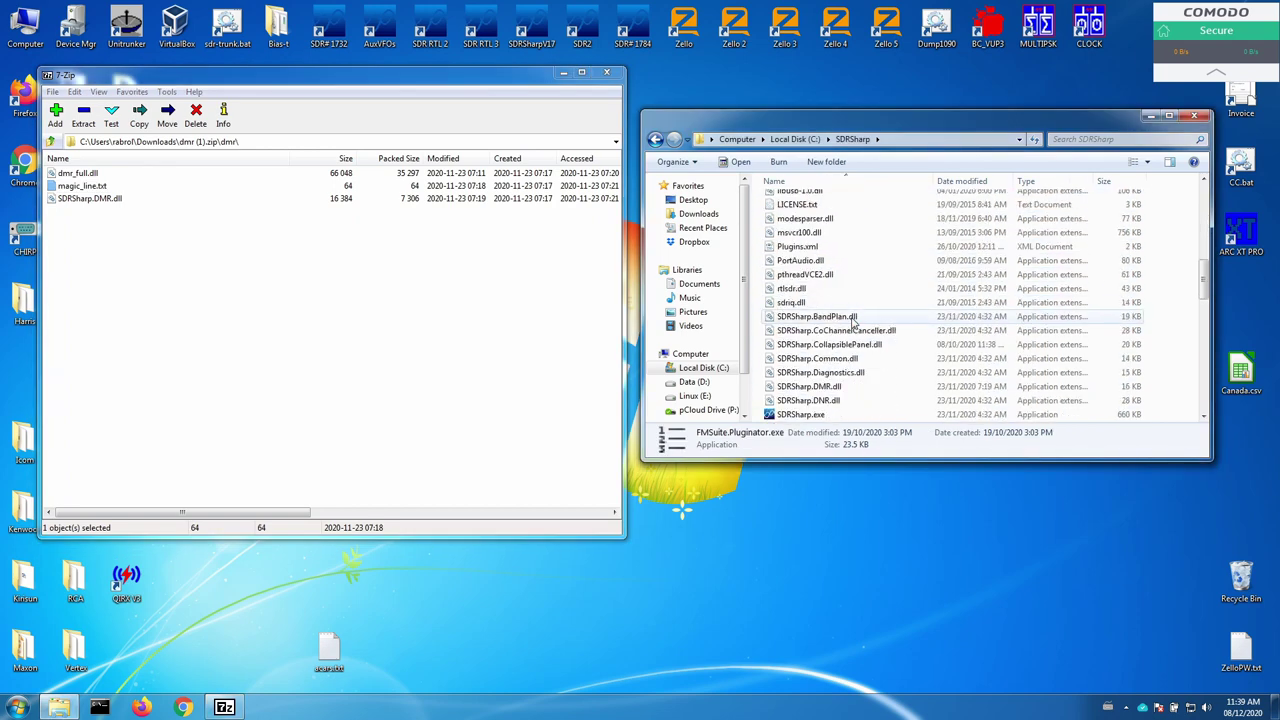
{"action": "scroll", "coordinate": [853, 321], "scroll_direction": "down", "scroll_amount": 2}
{"action": "scroll", "coordinate": [853, 321], "scroll_direction": "up", "scroll_amount": 3}
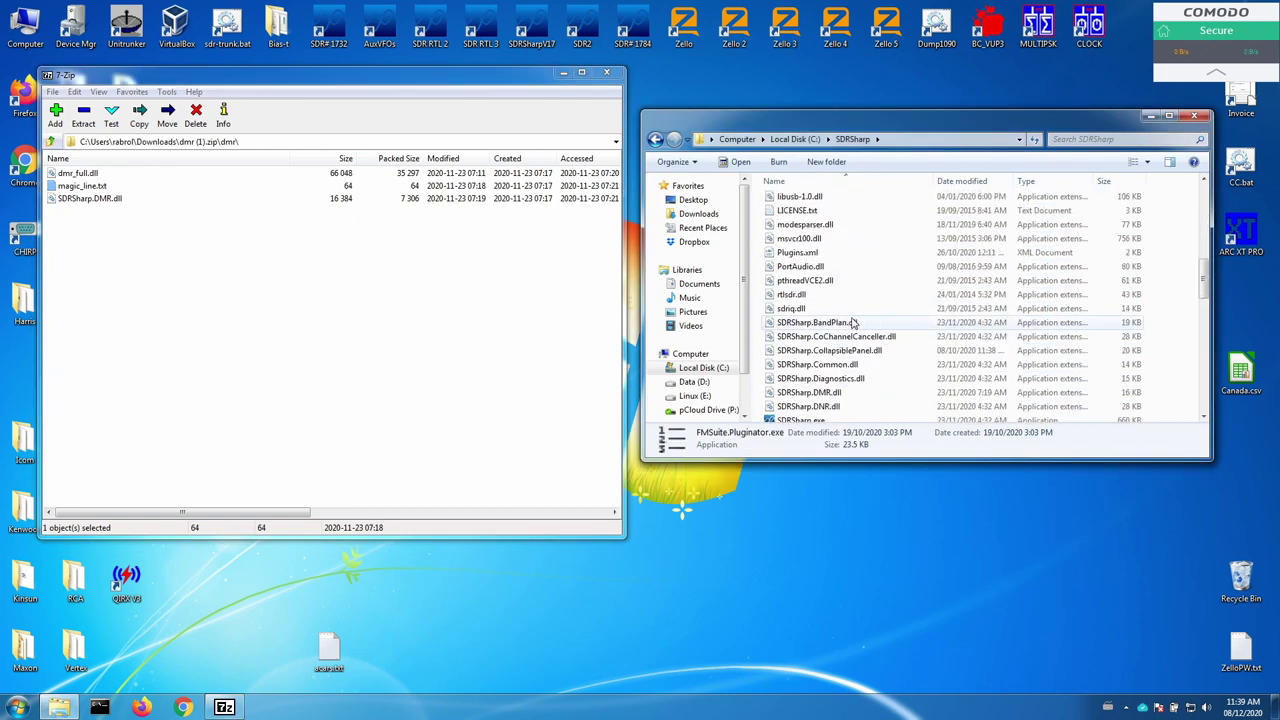
- Open Plugins.xml from C:\SDRSharp in Notepad++ for editing
{"action": "left_click", "coordinate": [811, 272]}
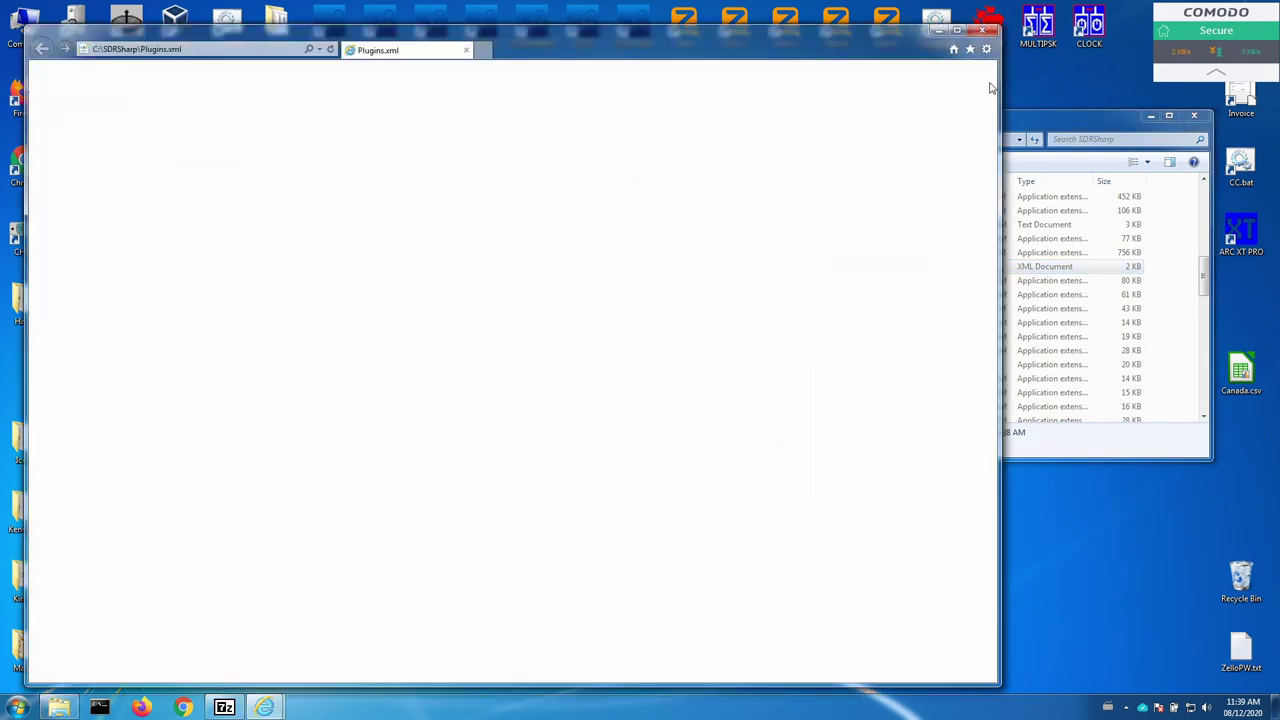
{"action": "left_click", "coordinate": [993, 31]}
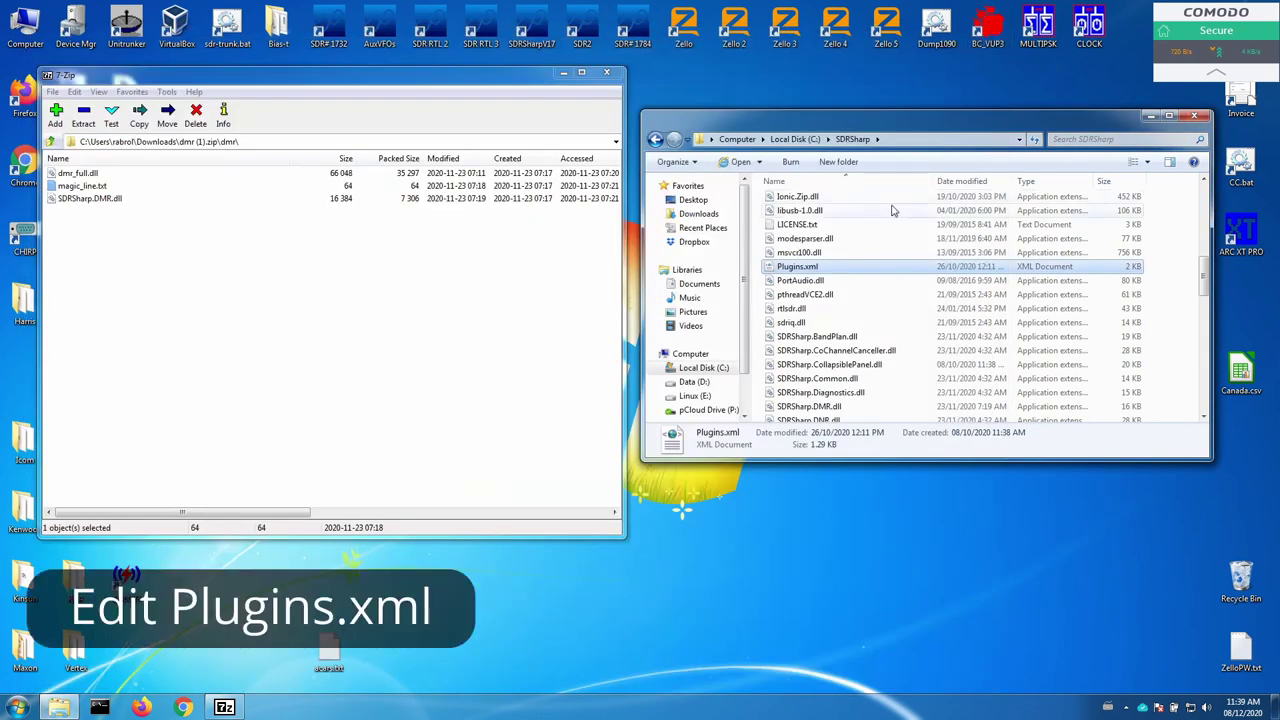
{"action": "right_click", "coordinate": [818, 268]}
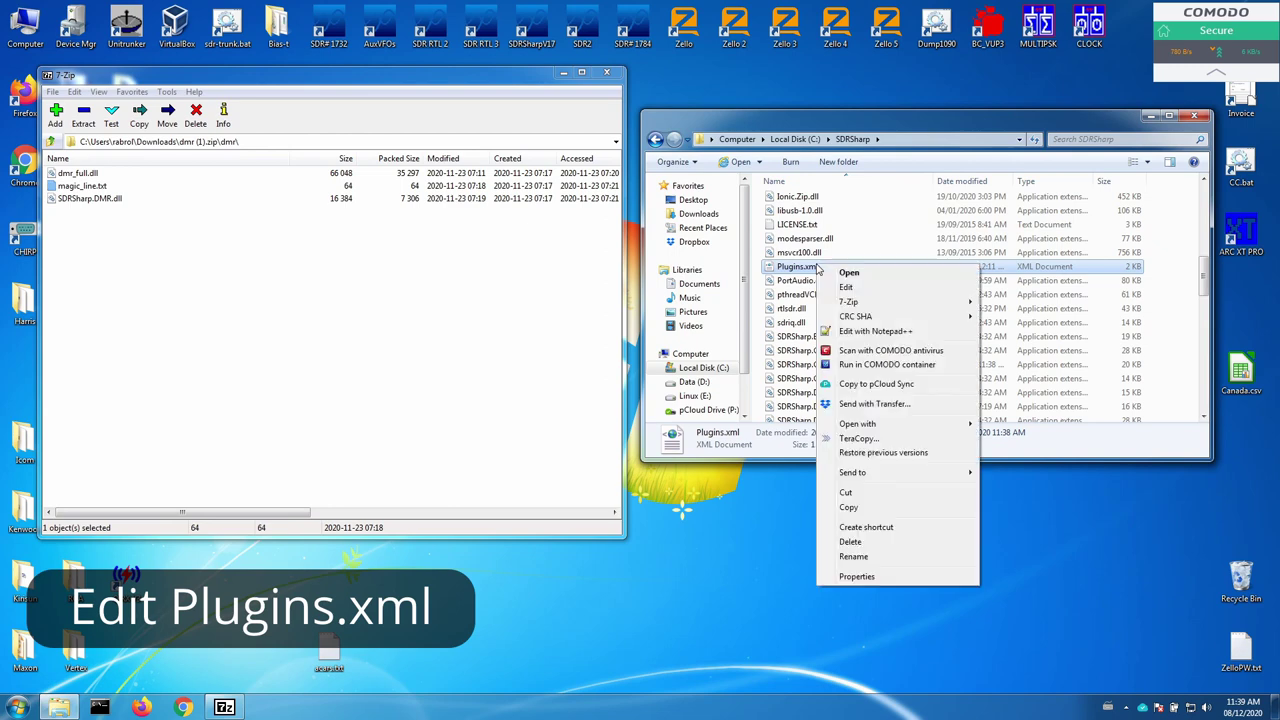
{"action": "left_click", "coordinate": [875, 333]}
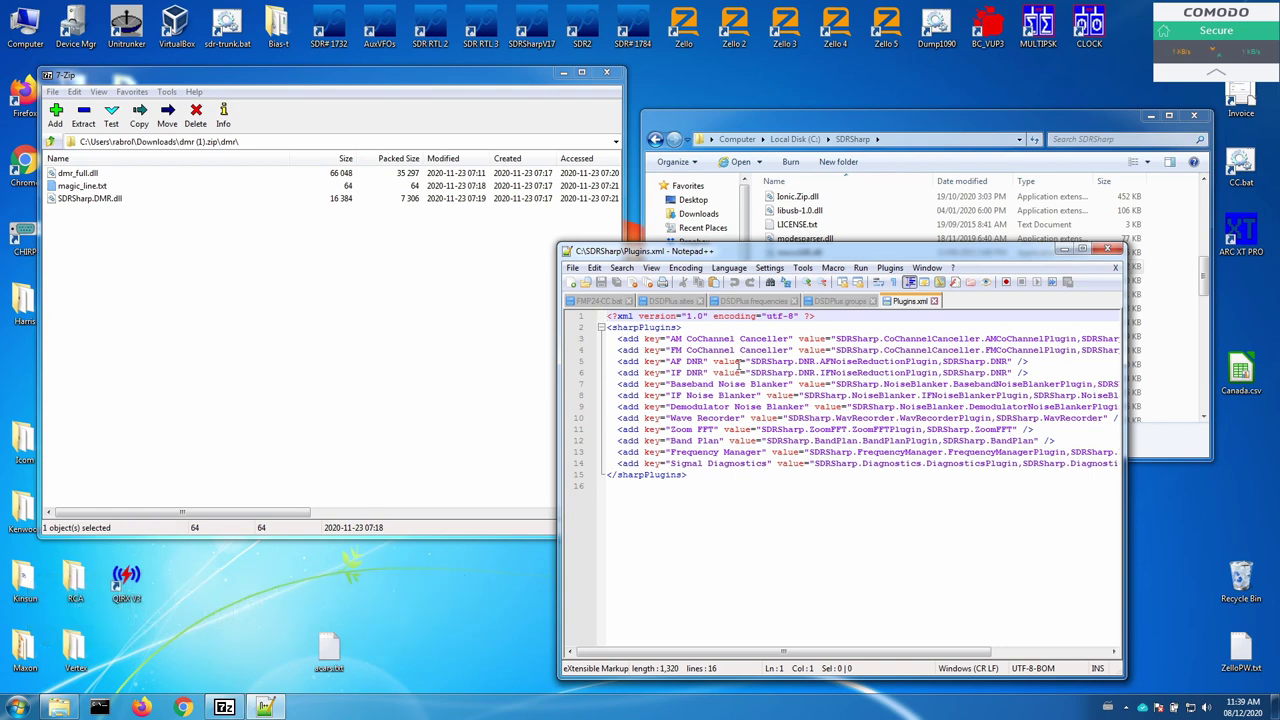
- Paste the DMR add-key line on a new line after <sharpPlugins> and save Plugins.xml
{"action": "left_click_drag", "start_coordinate": [909, 652], "coordinate": [1043, 655]}
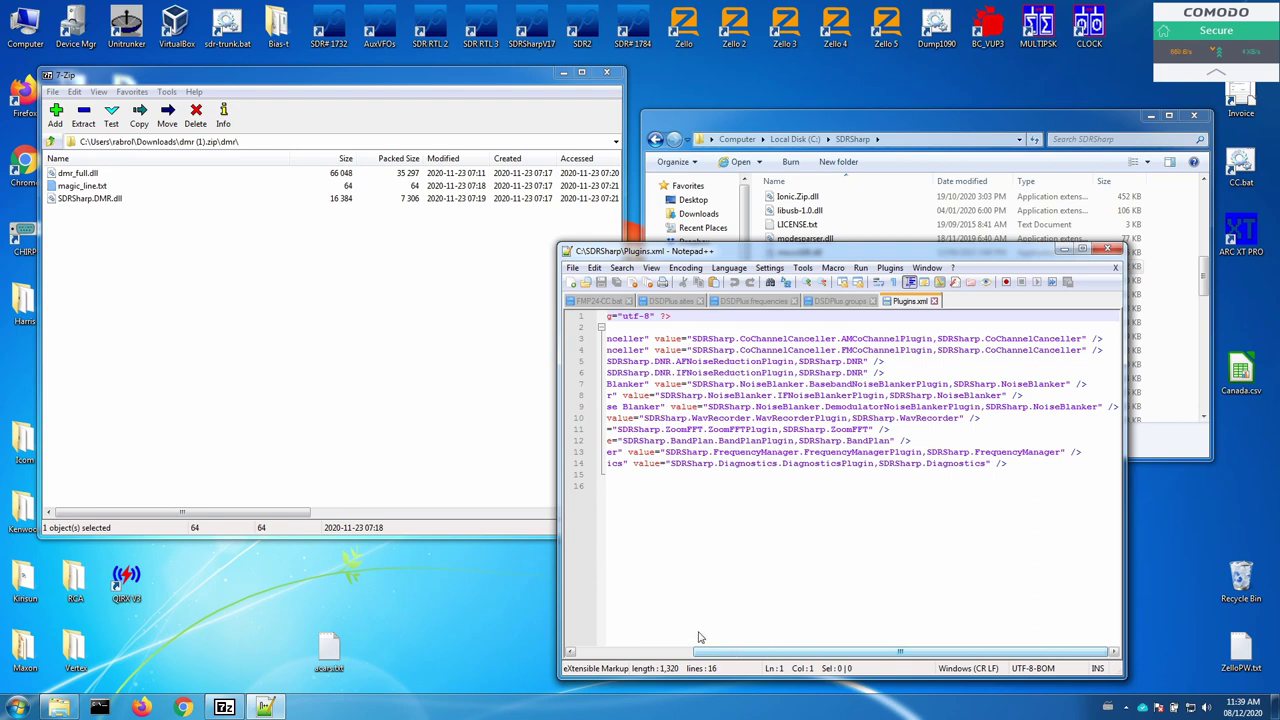
{"action": "mouse_move", "coordinate": [703, 657]}
{"action": "left_mouse_down"}
{"action": "mouse_move", "coordinate": [580, 657]}
{"action": "mouse_move", "coordinate": [703, 657]}
{"action": "left_mouse_up"}
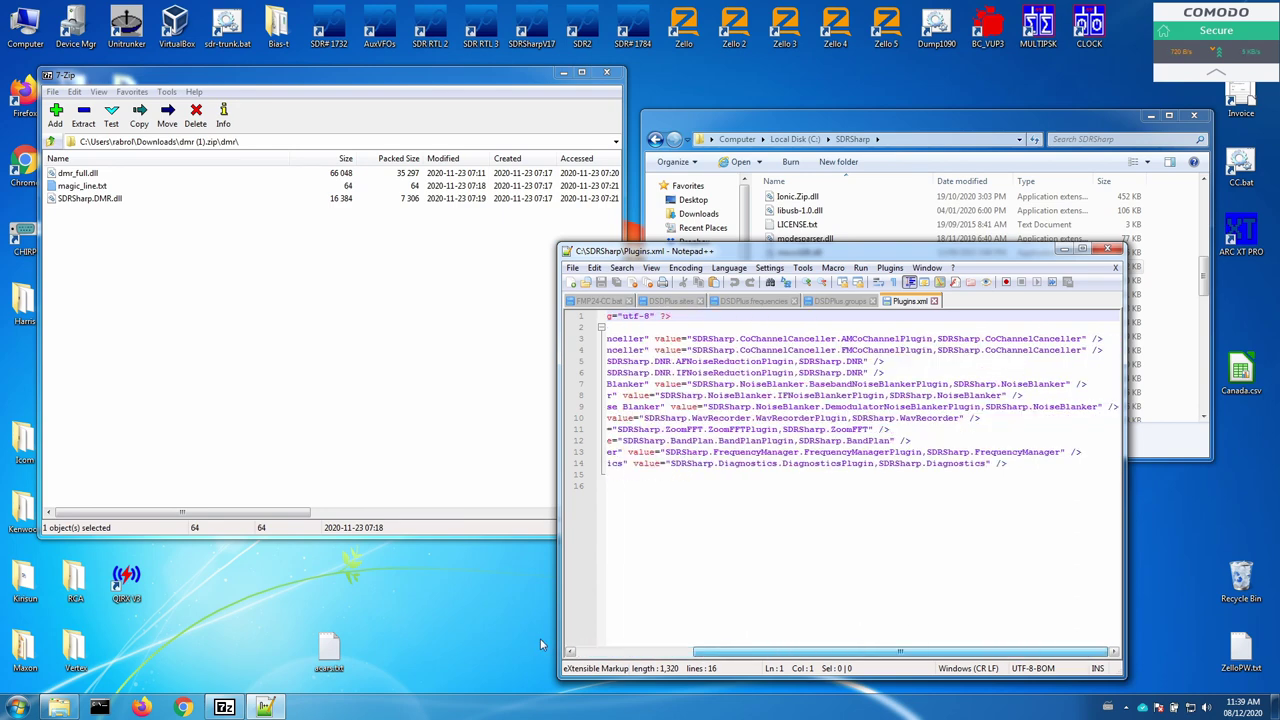
{"action": "left_click", "coordinate": [626, 653]}
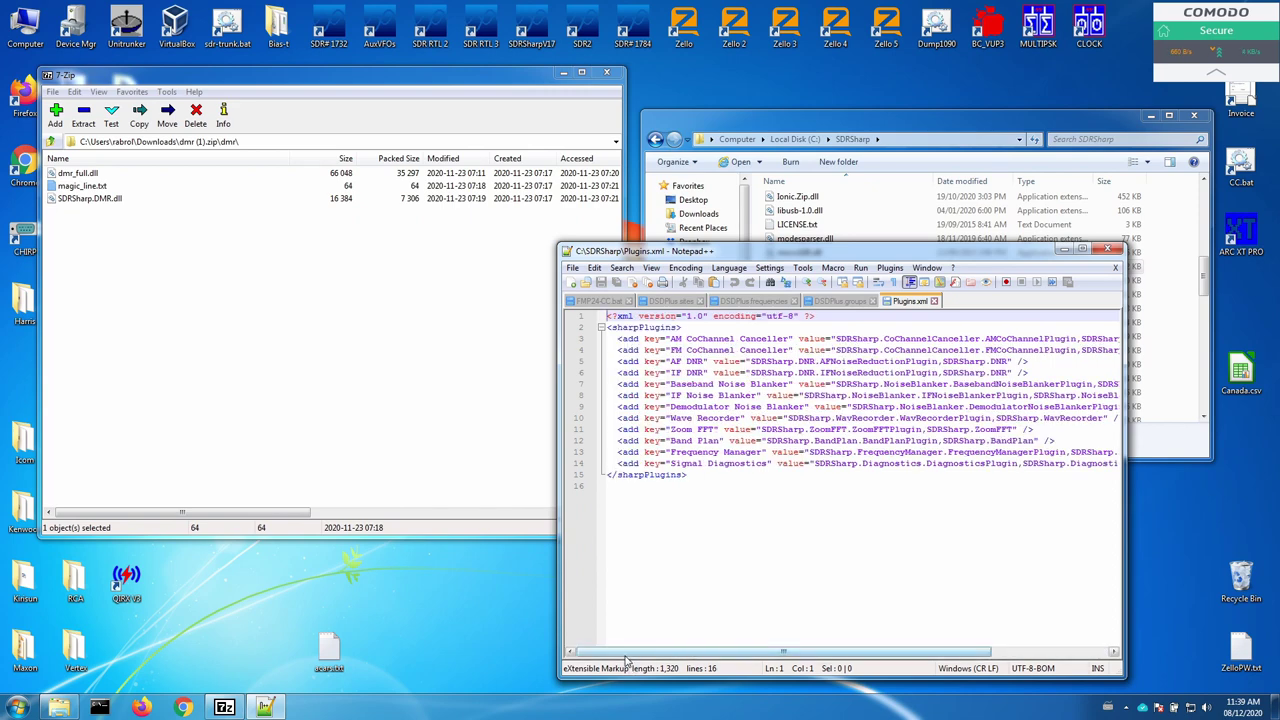
{"action": "left_click", "coordinate": [618, 340]}
{"action": "key", "text": "Return"}
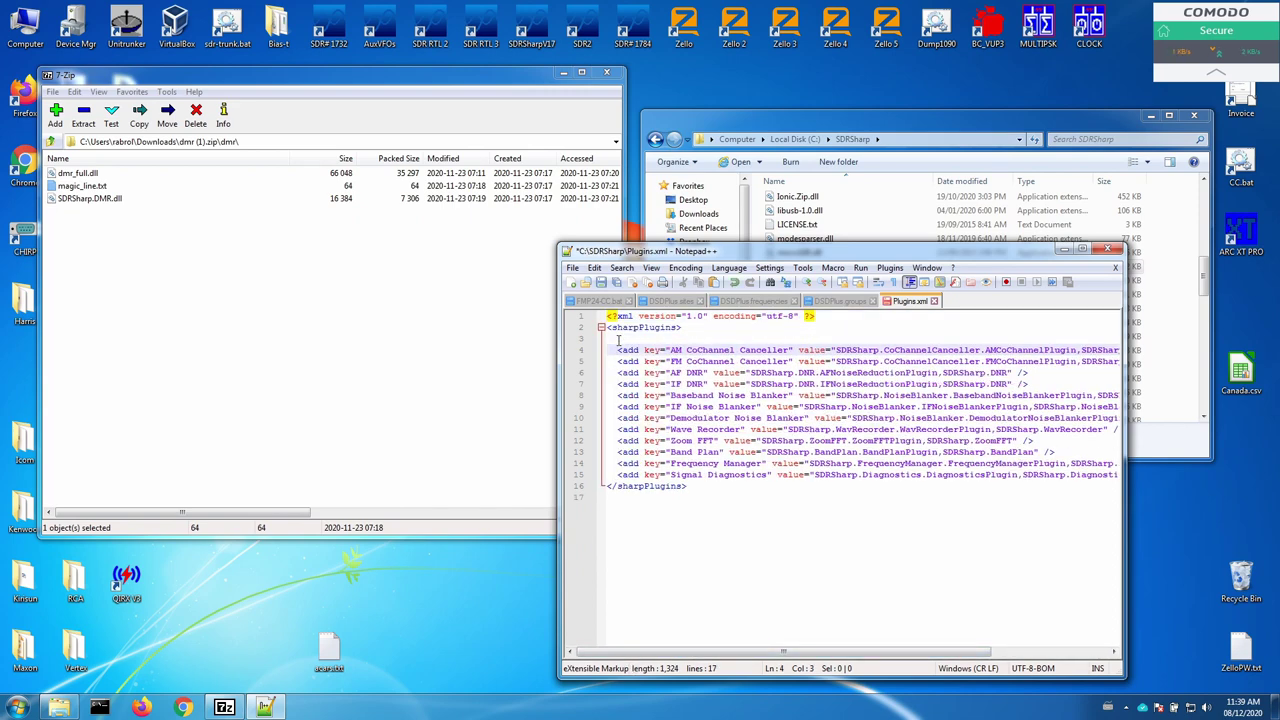
{"action": "left_click", "coordinate": [618, 340]}
{"action": "type", "text": "<add key=\"DMR\" value=\"SDRSharp.DMR.DMRPlugin,SDRSharp.DMR\" />"}
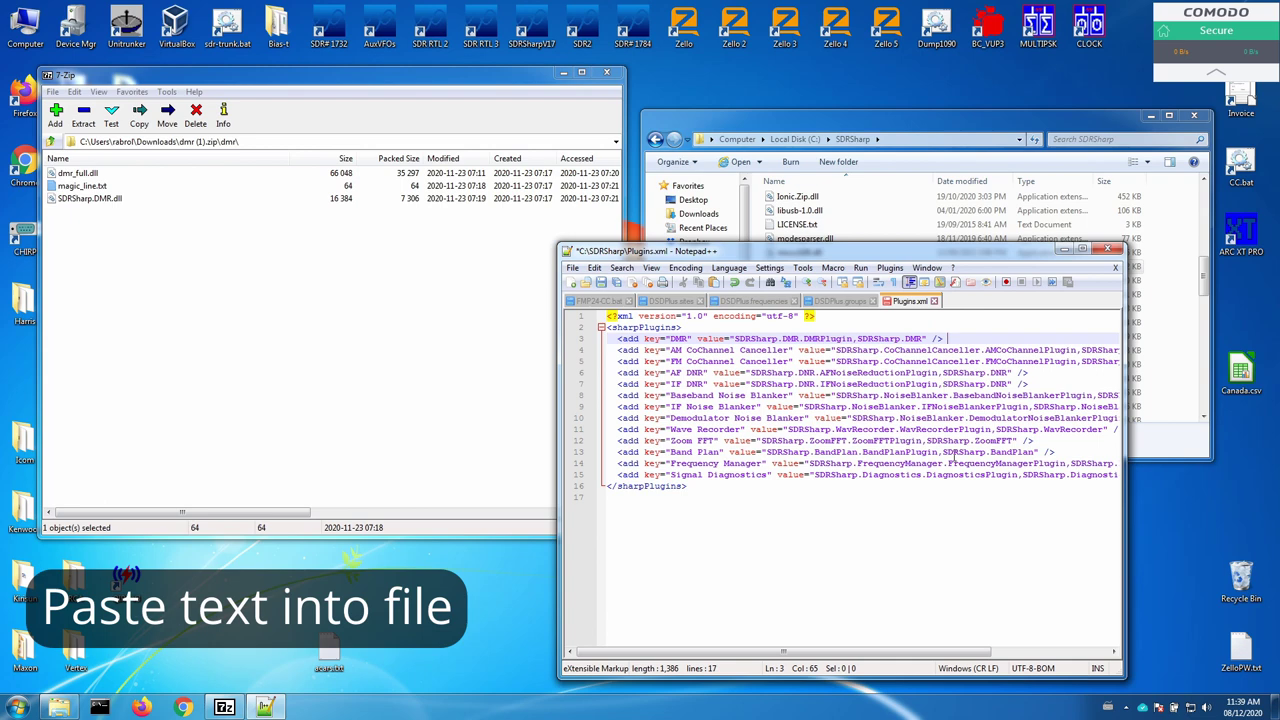
{"action": "key", "text": "ctrl+s"}
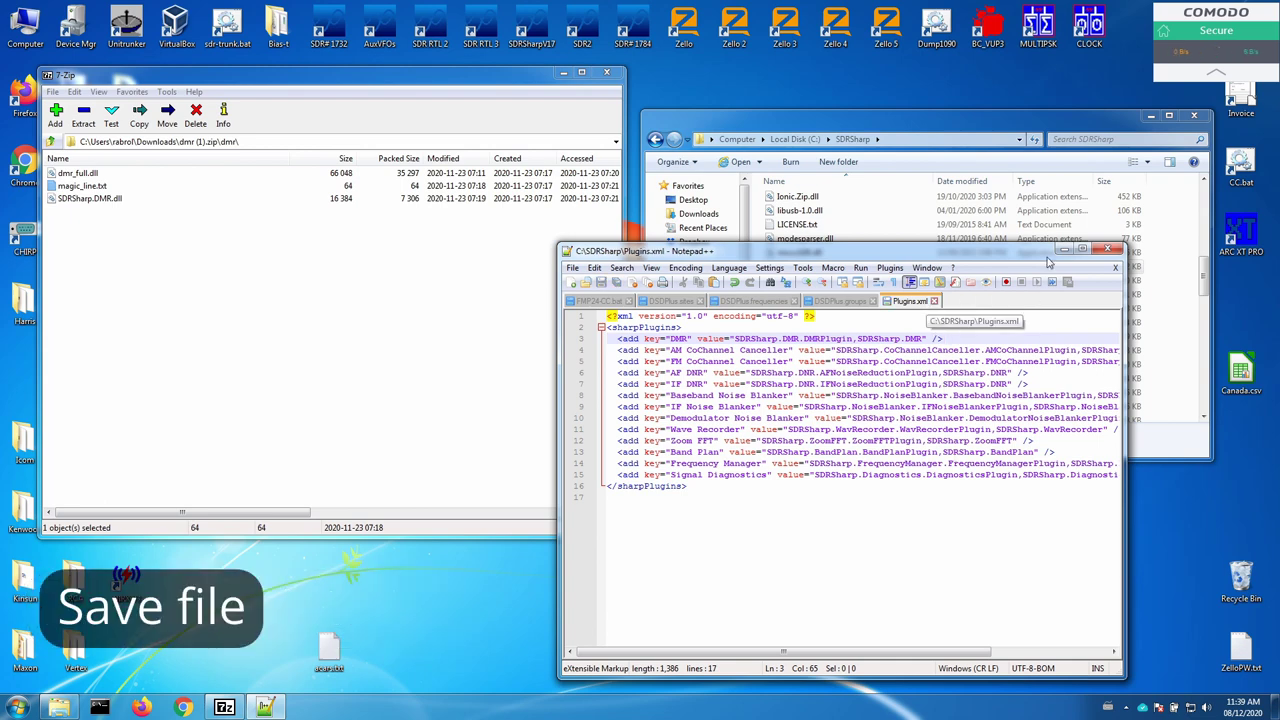
{"action": "left_click", "coordinate": [1105, 249]}
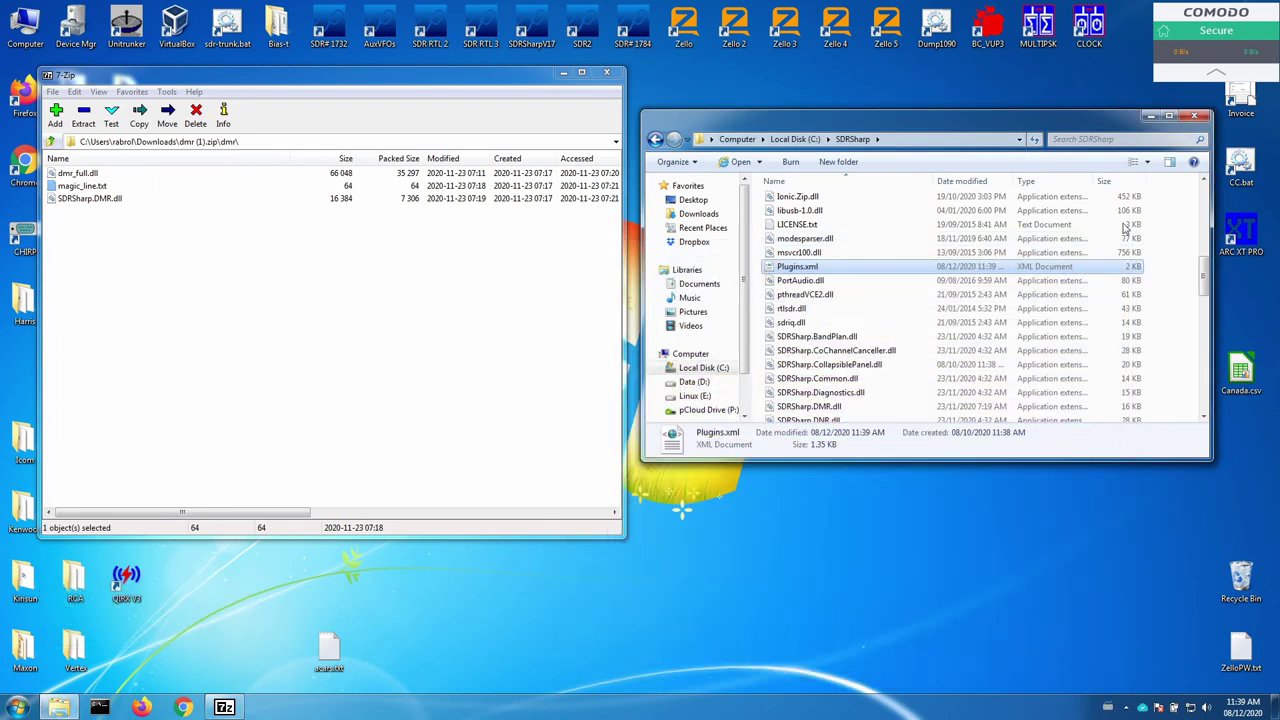
- Close Explorer and 7-Zip and maximize SDR# showing the spectrum at 451.500.000
{"action": "left_click", "coordinate": [1193, 116]}
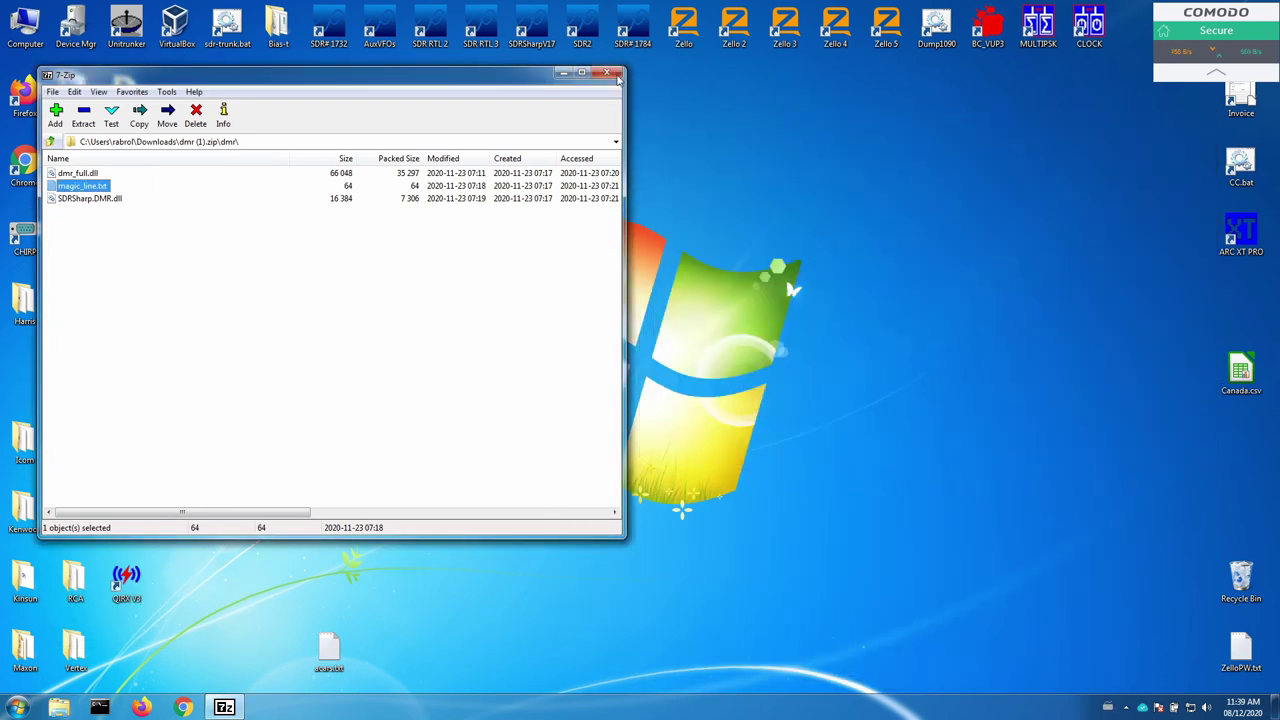
{"action": "left_click", "coordinate": [608, 73]}
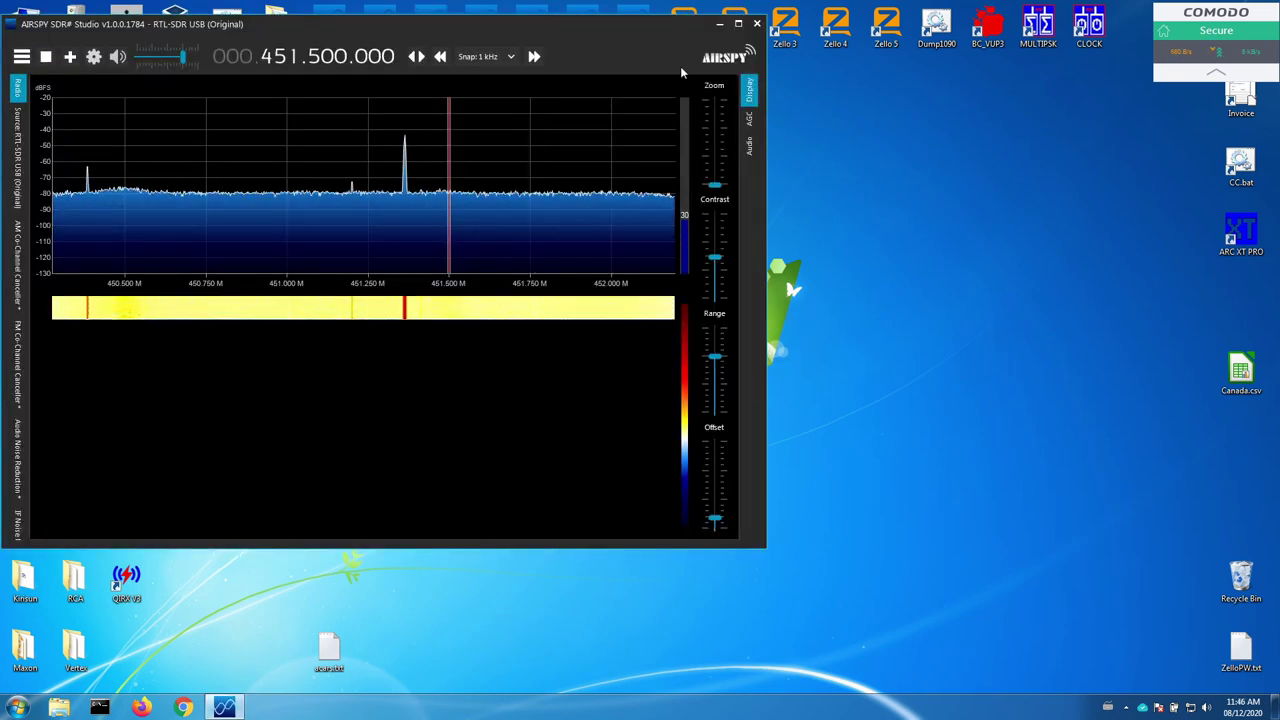
{"action": "left_click", "coordinate": [738, 25]}
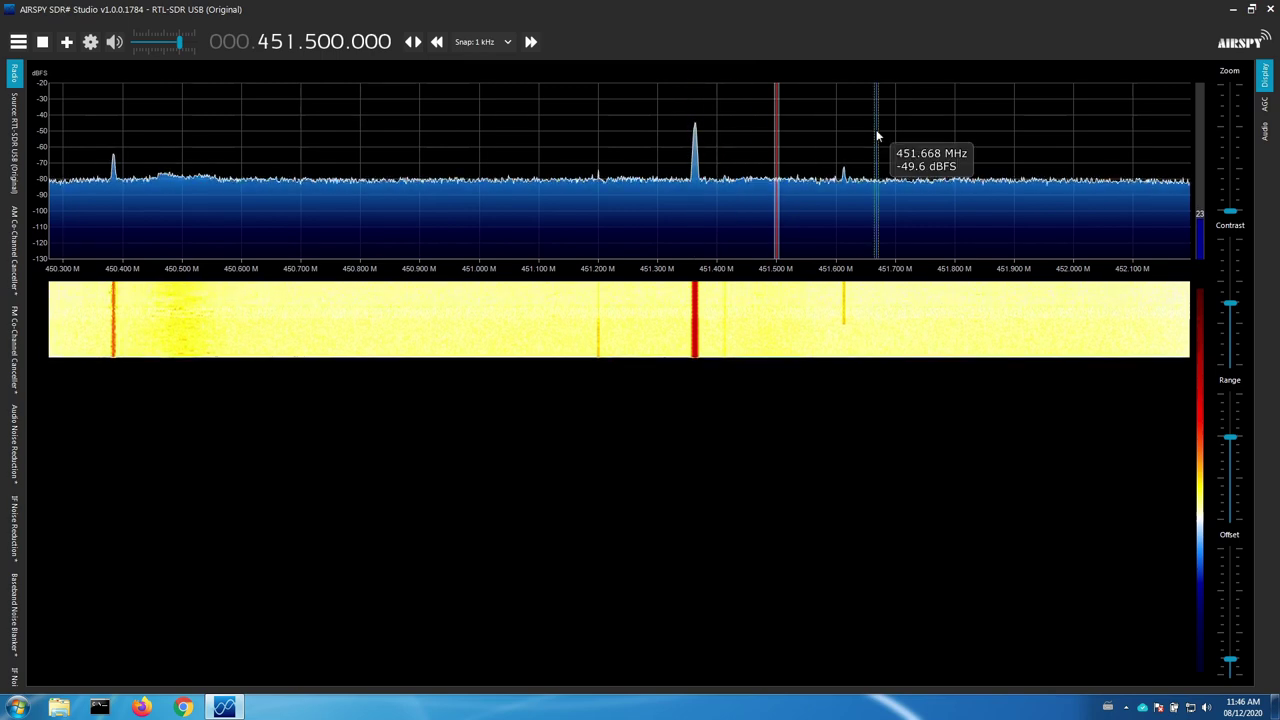
- Set the snap step to 12.5 kHz and tune to the signal at 452.037.500
{"action": "left_click", "coordinate": [507, 42]}
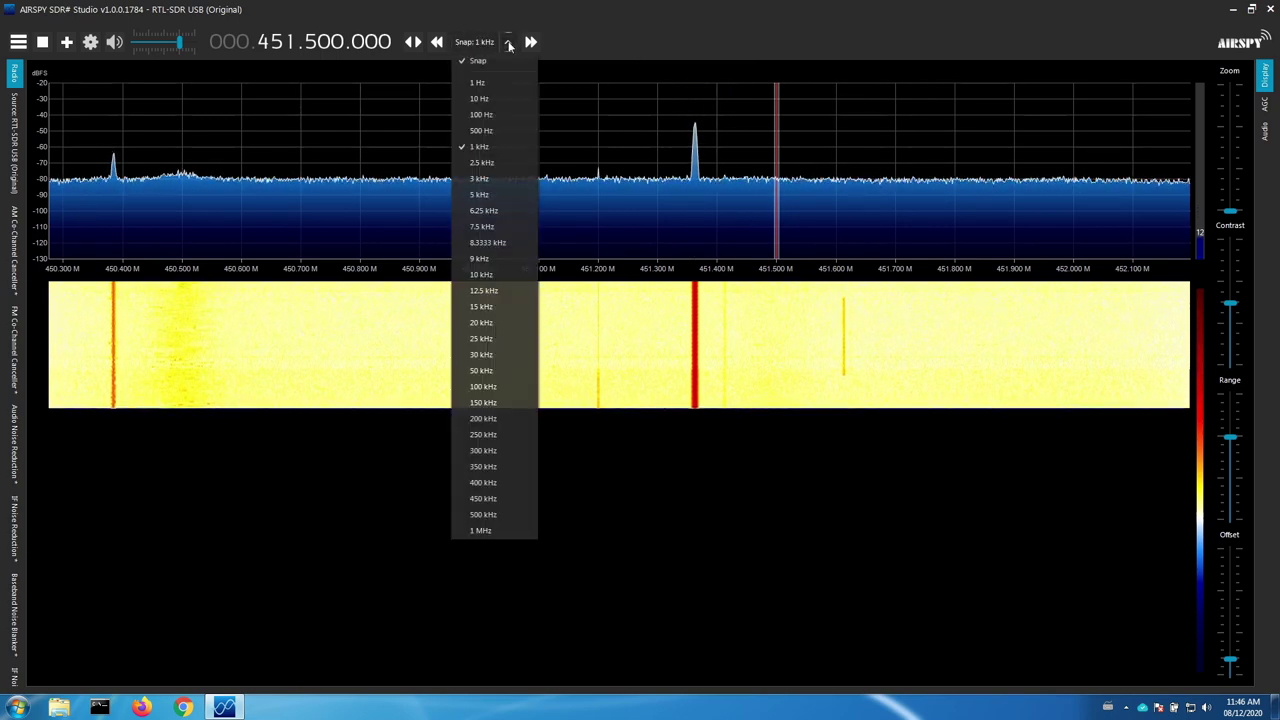
{"action": "left_click", "coordinate": [490, 290]}
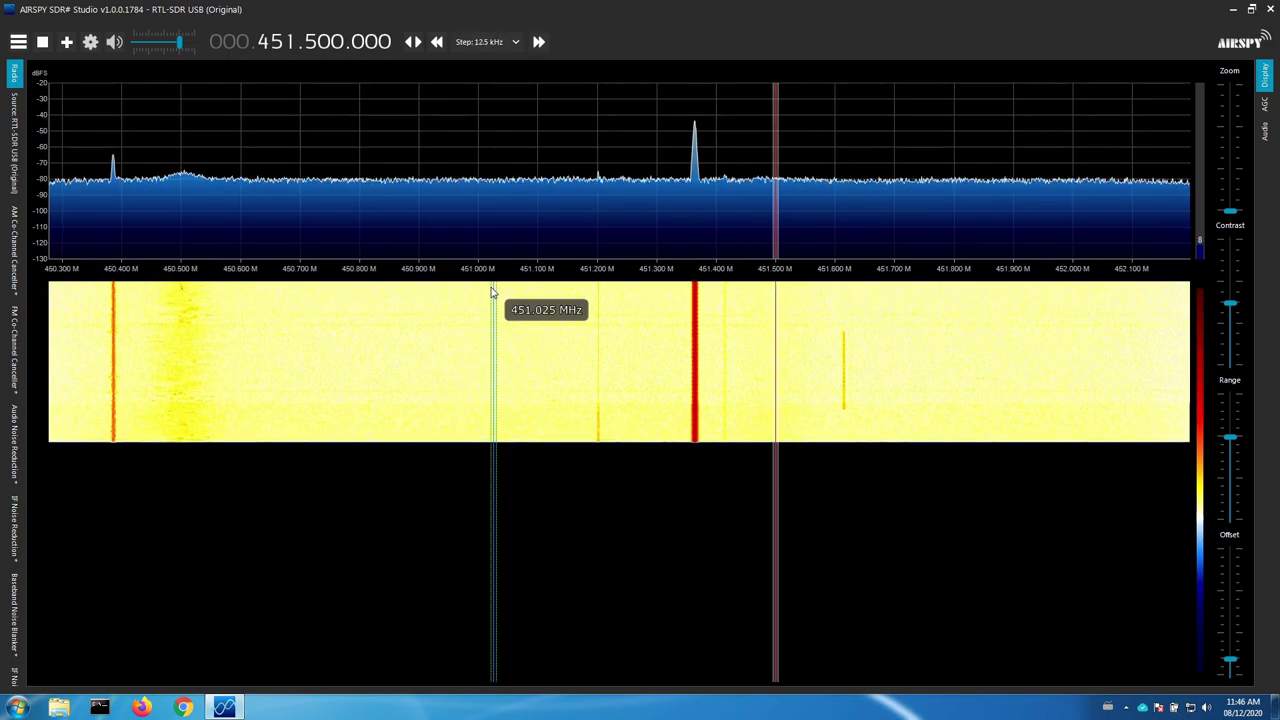
{"action": "left_click", "coordinate": [917, 194]}
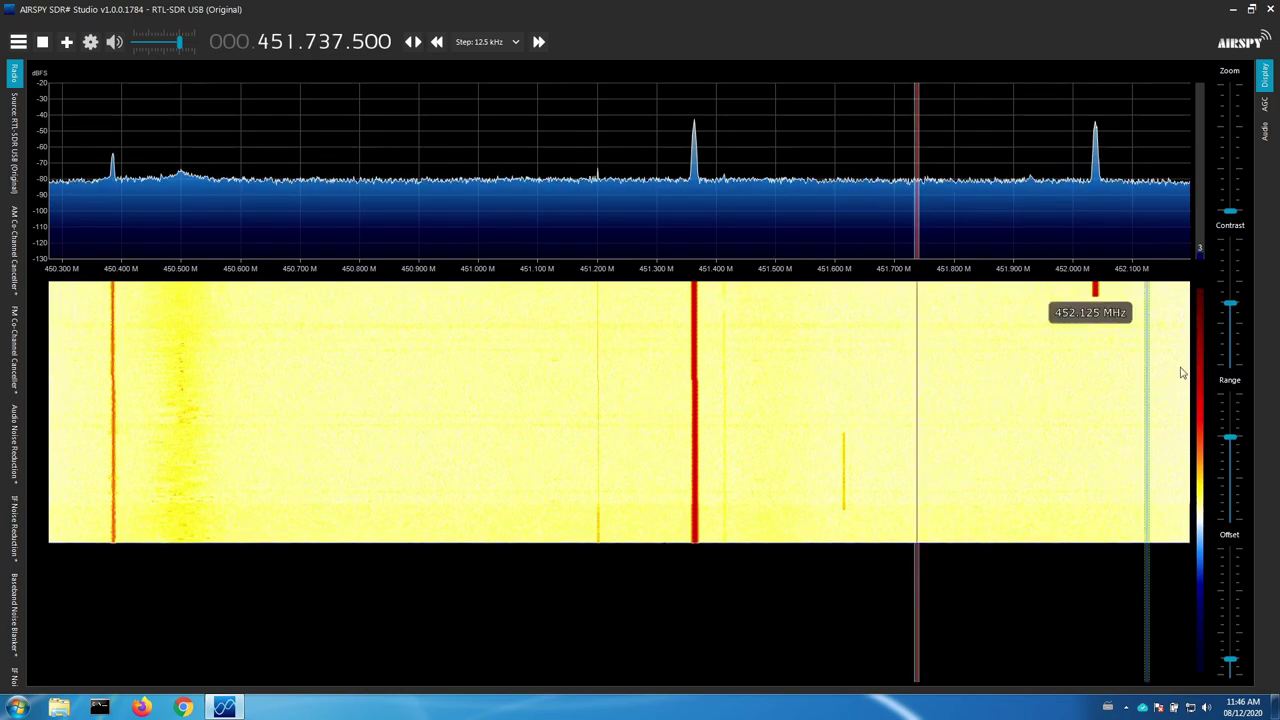
{"action": "left_click", "coordinate": [1095, 174]}
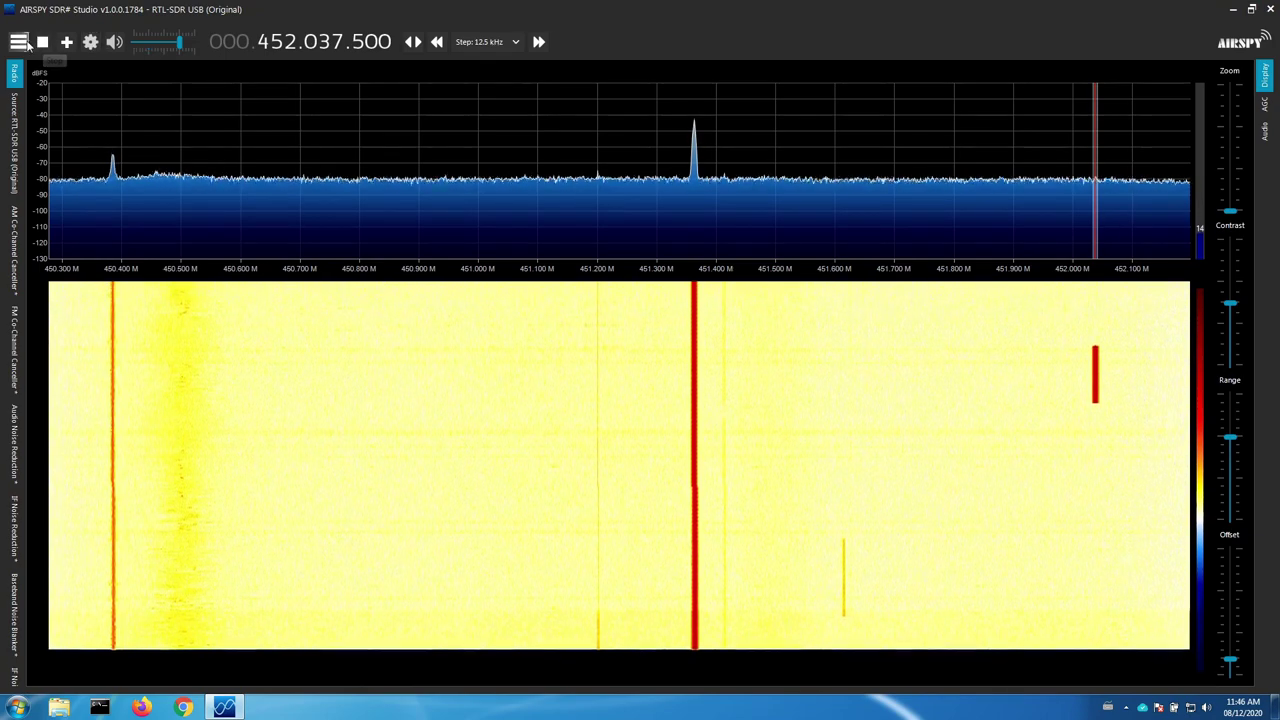
- Open the Simple DMR panel, retune to 451.737.500, and lower the waterfall contrast
{"action": "left_click", "coordinate": [27, 42]}
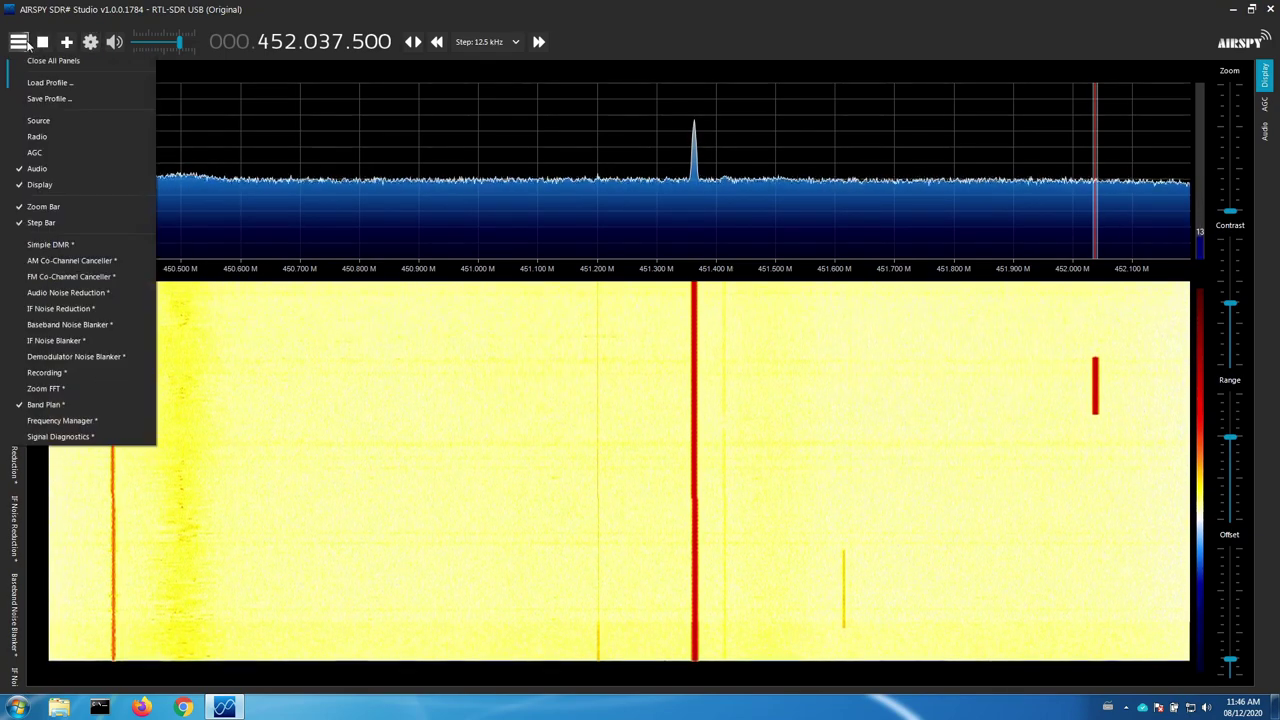
{"action": "left_click", "coordinate": [74, 242]}
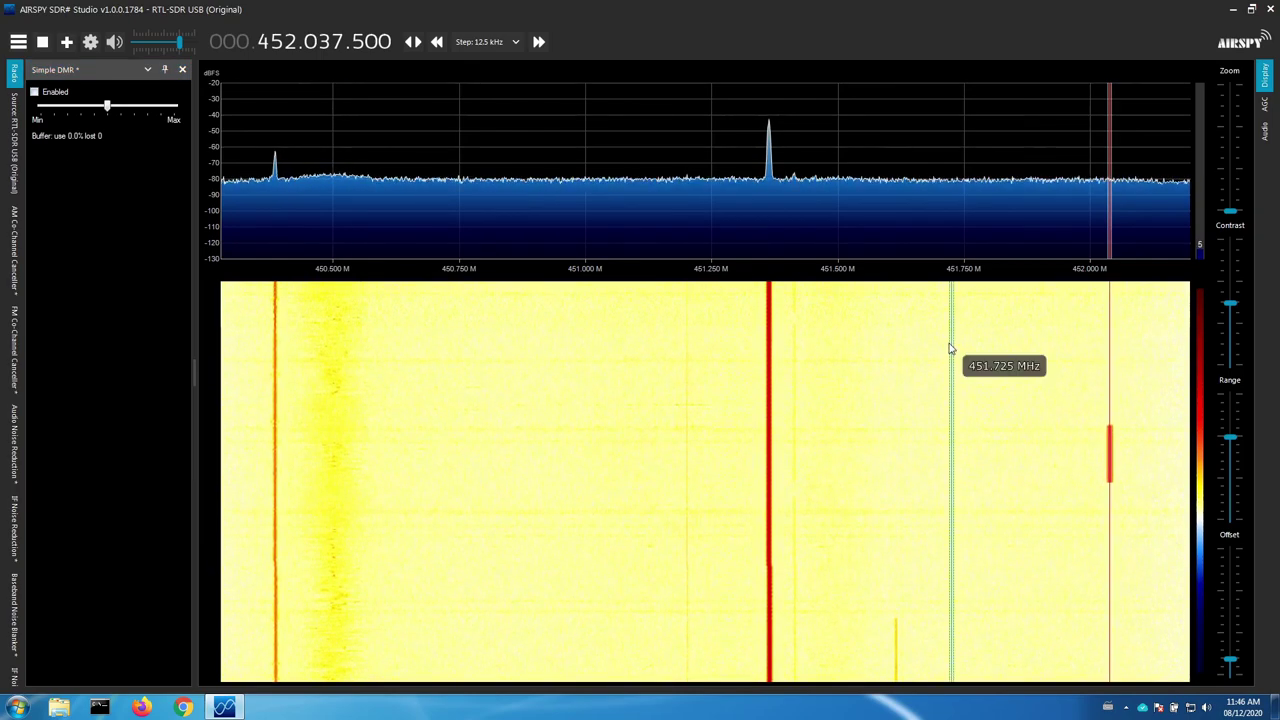
{"action": "left_click", "coordinate": [959, 210]}
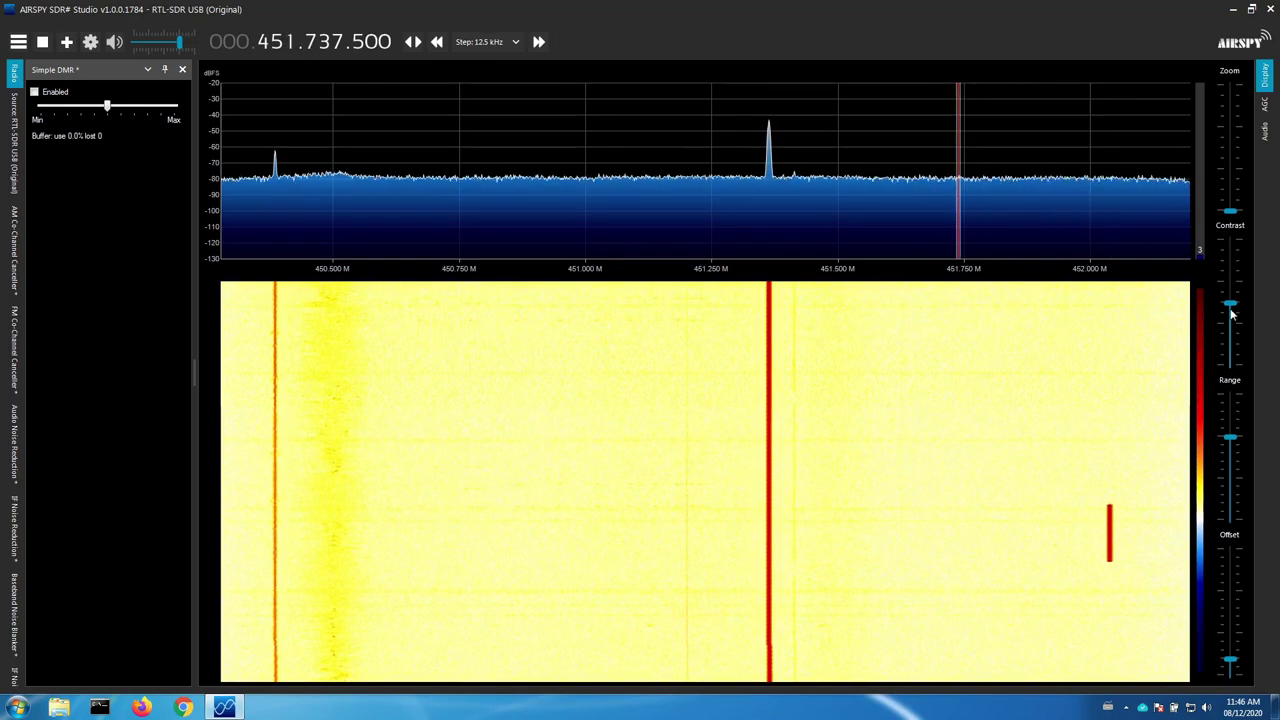
{"action": "left_click_drag", "start_coordinate": [1231, 308], "coordinate": [1234, 343]}
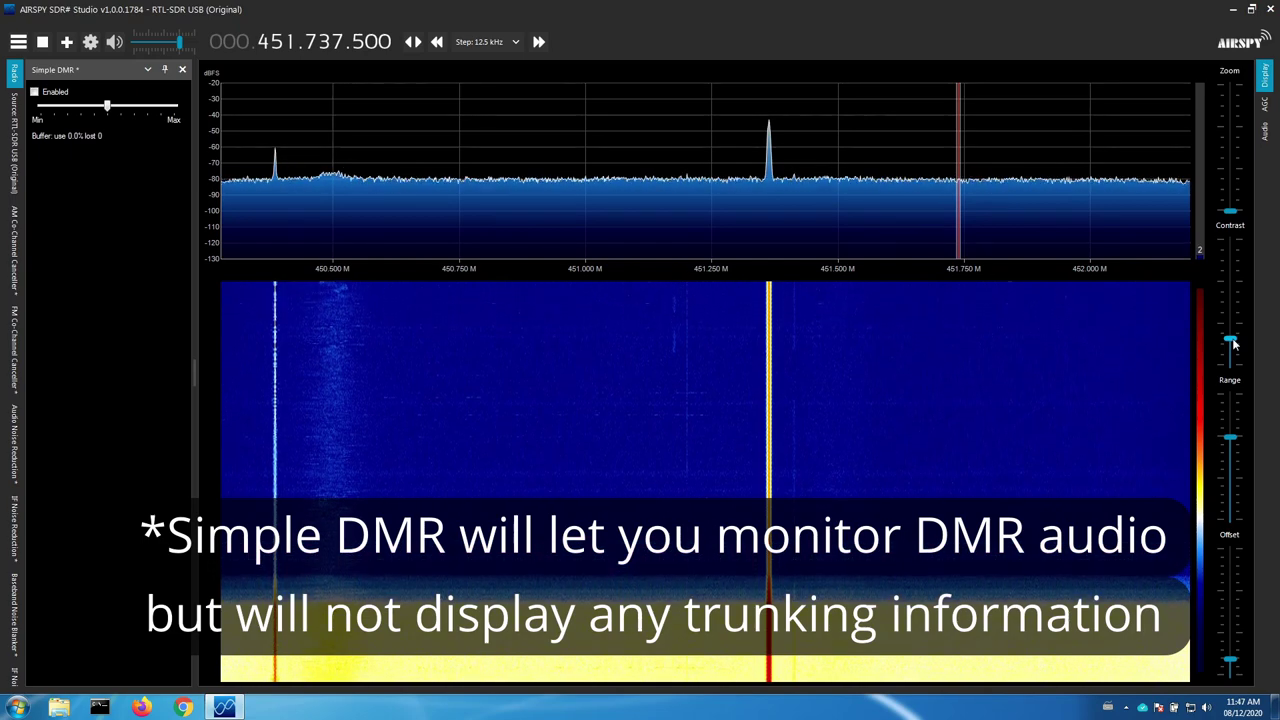
- Tune to the strong 451.362.500 signal and enable Simple DMR decoding
{"action": "left_click", "coordinate": [1109, 180]}
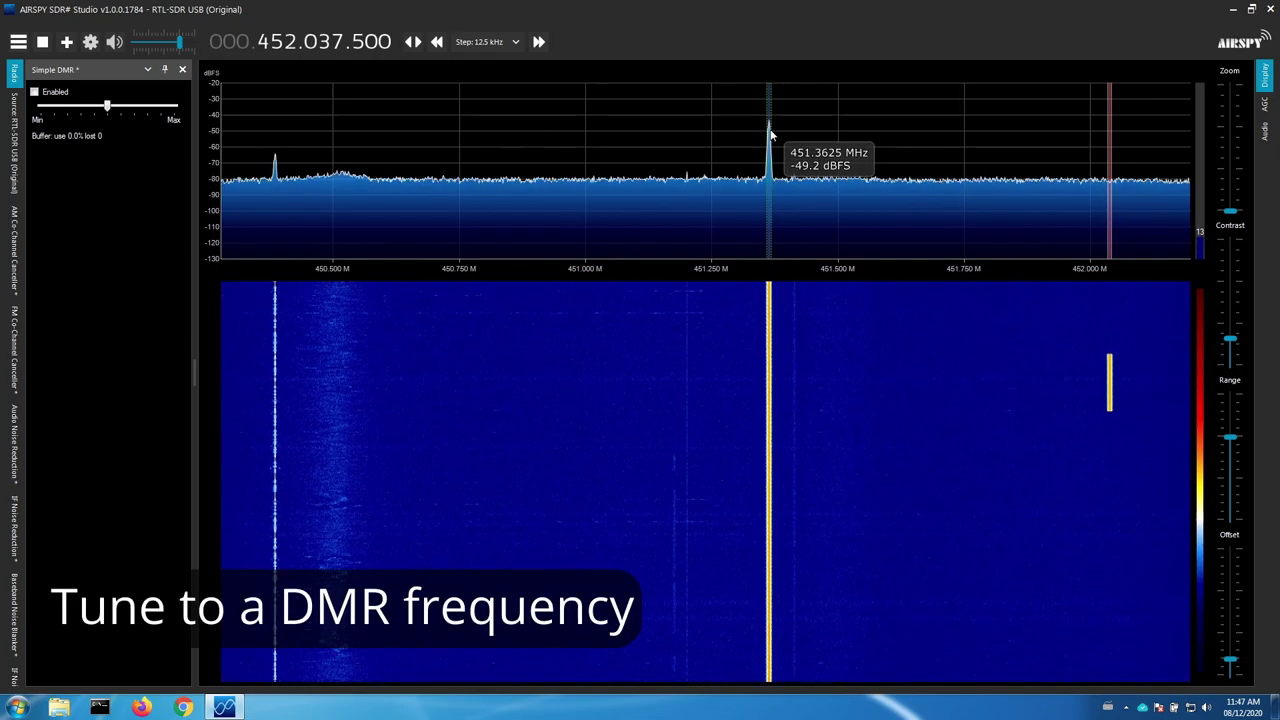
{"action": "left_click", "coordinate": [770, 133]}
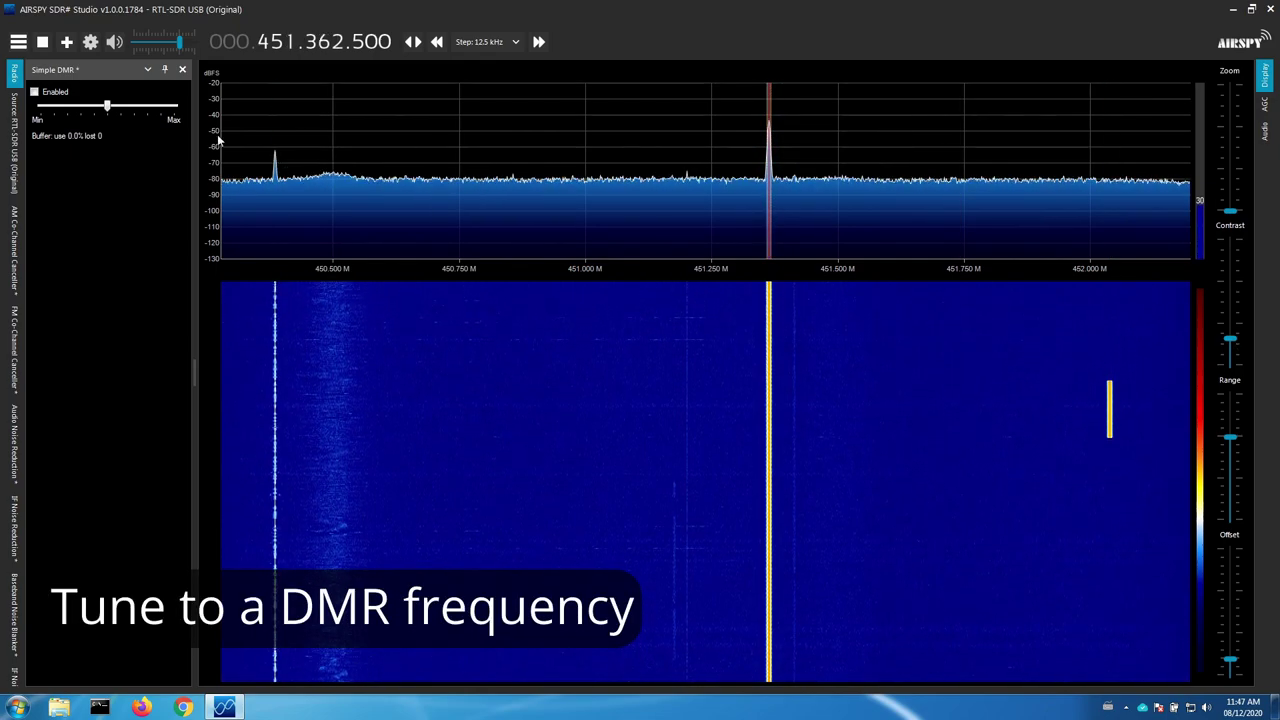
{"action": "left_click", "coordinate": [58, 93]}
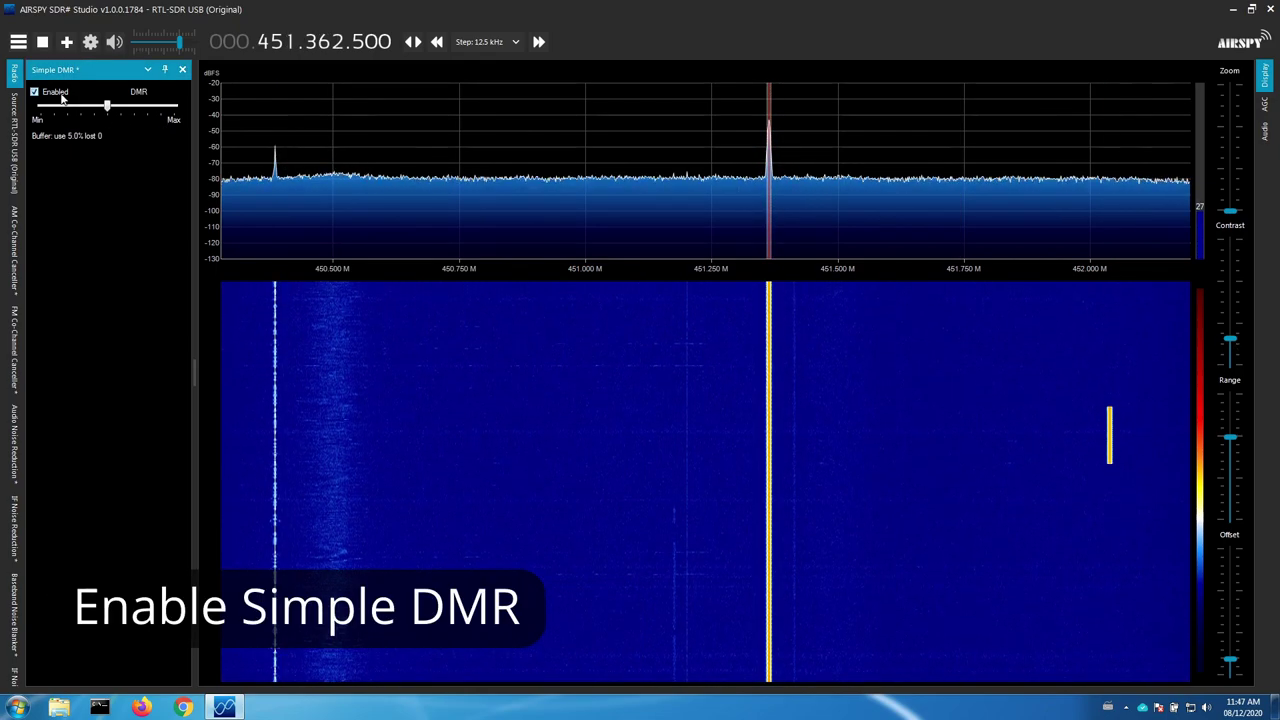